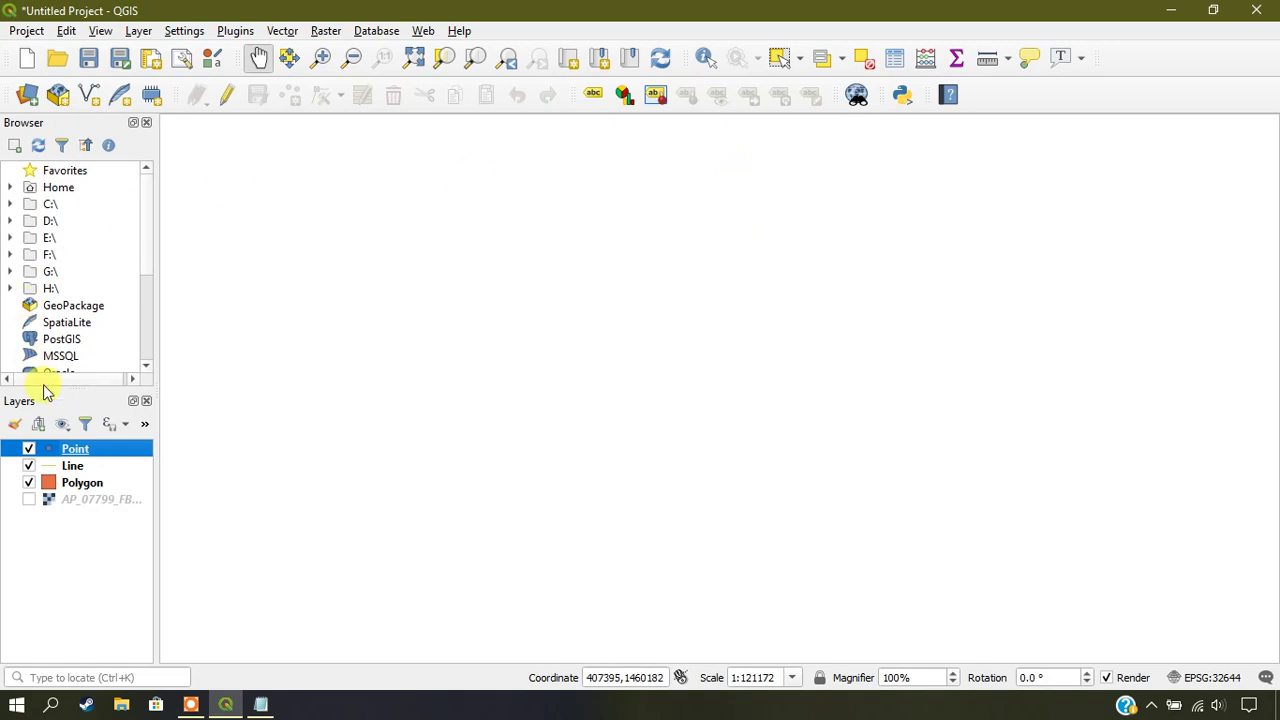
Step: Show the satellite image, frame the coastline at 1:60586, and select the Point layer
click(28, 499)
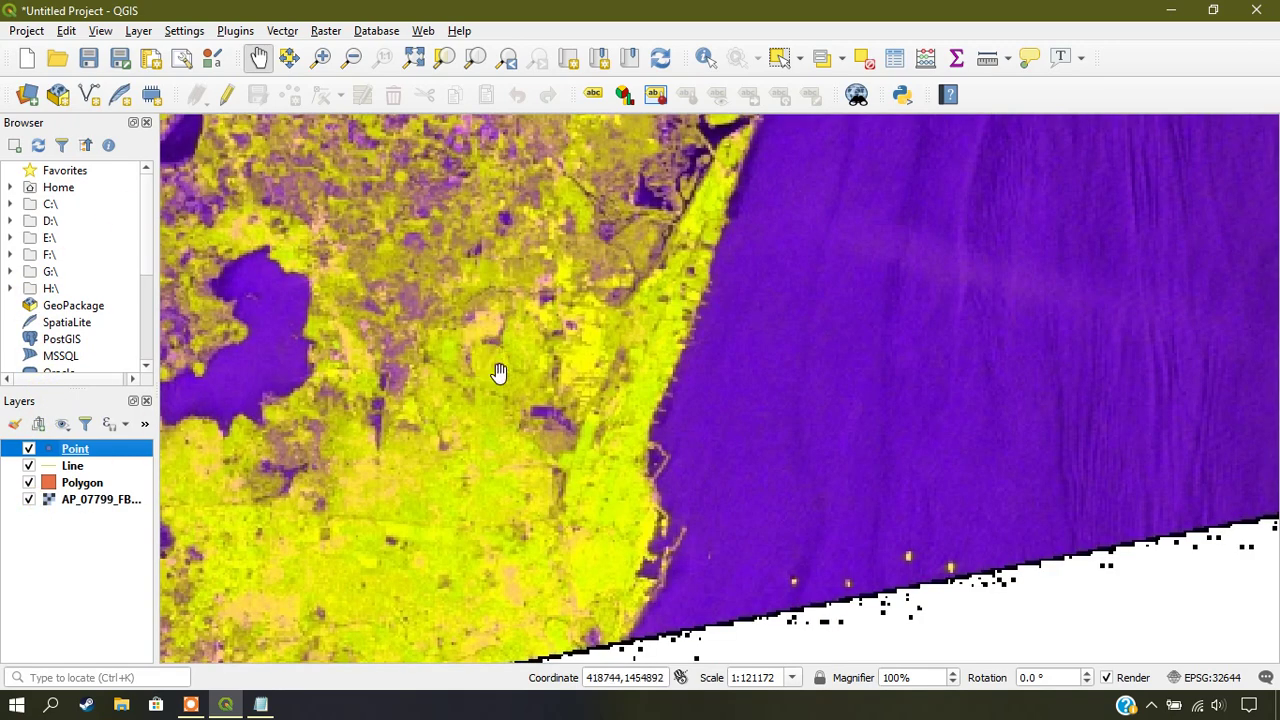
drag(500, 371, 638, 456)
mouse_move(683, 316)
mouse_down()
mouse_move(666, 371)
mouse_move(585, 309)
mouse_up()
scroll(652, 302, down, 2)
scroll(654, 303, up, 3)
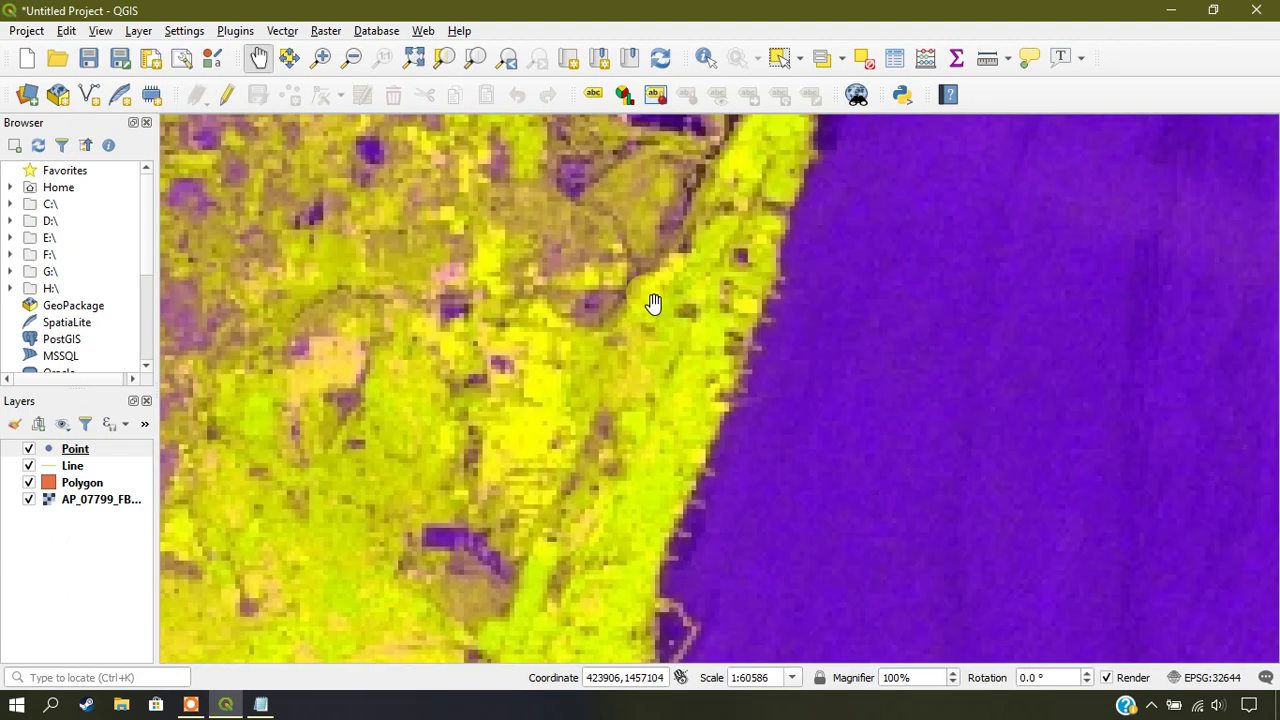
drag(645, 298, 608, 229)
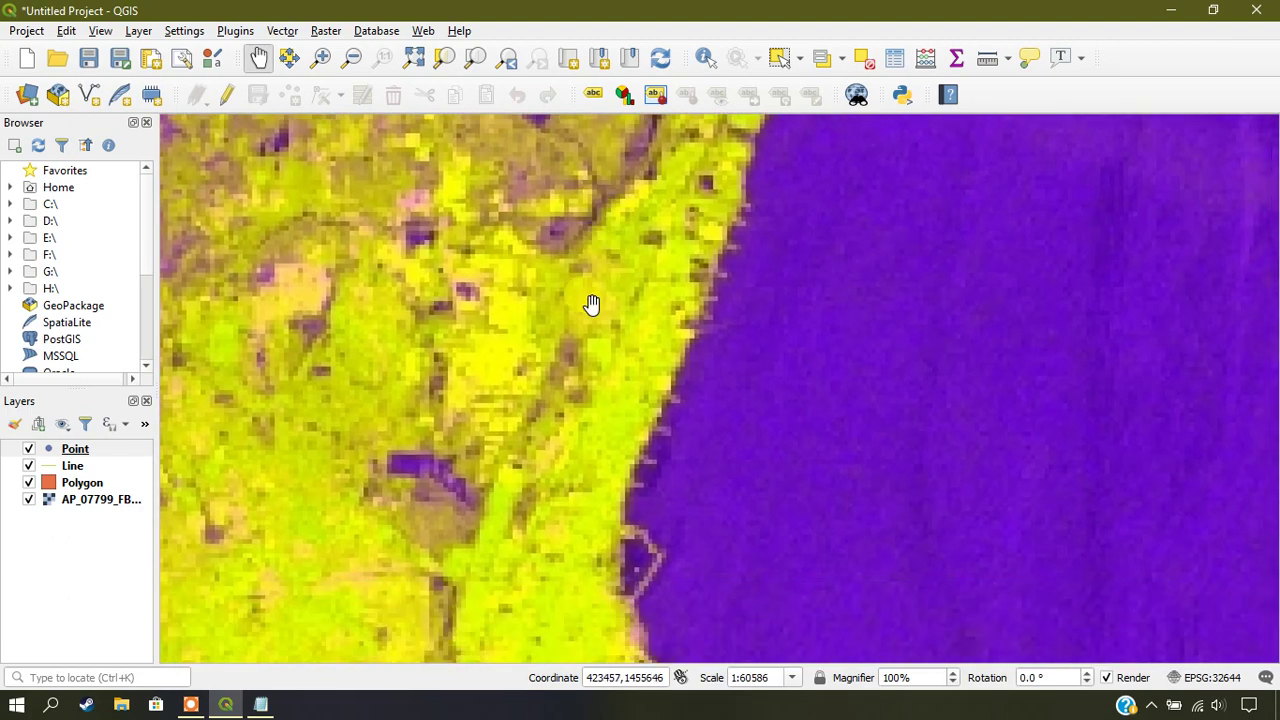
drag(591, 303, 600, 254)
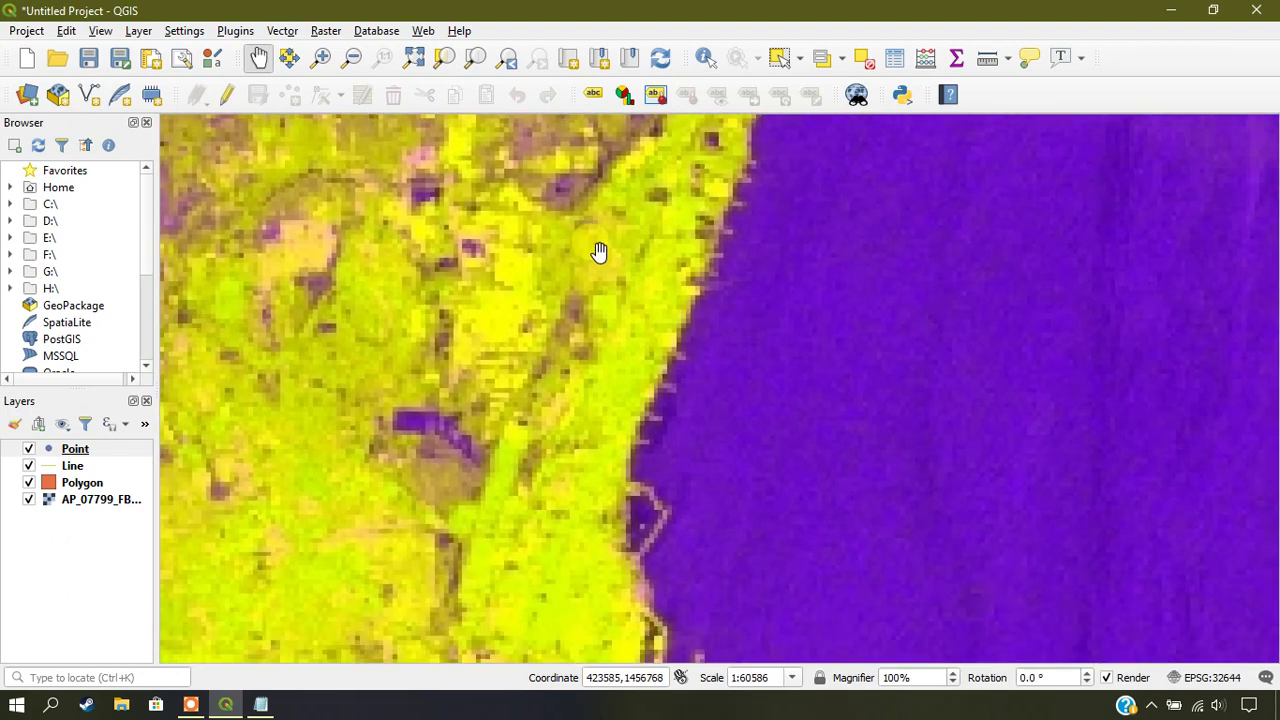
click(71, 452)
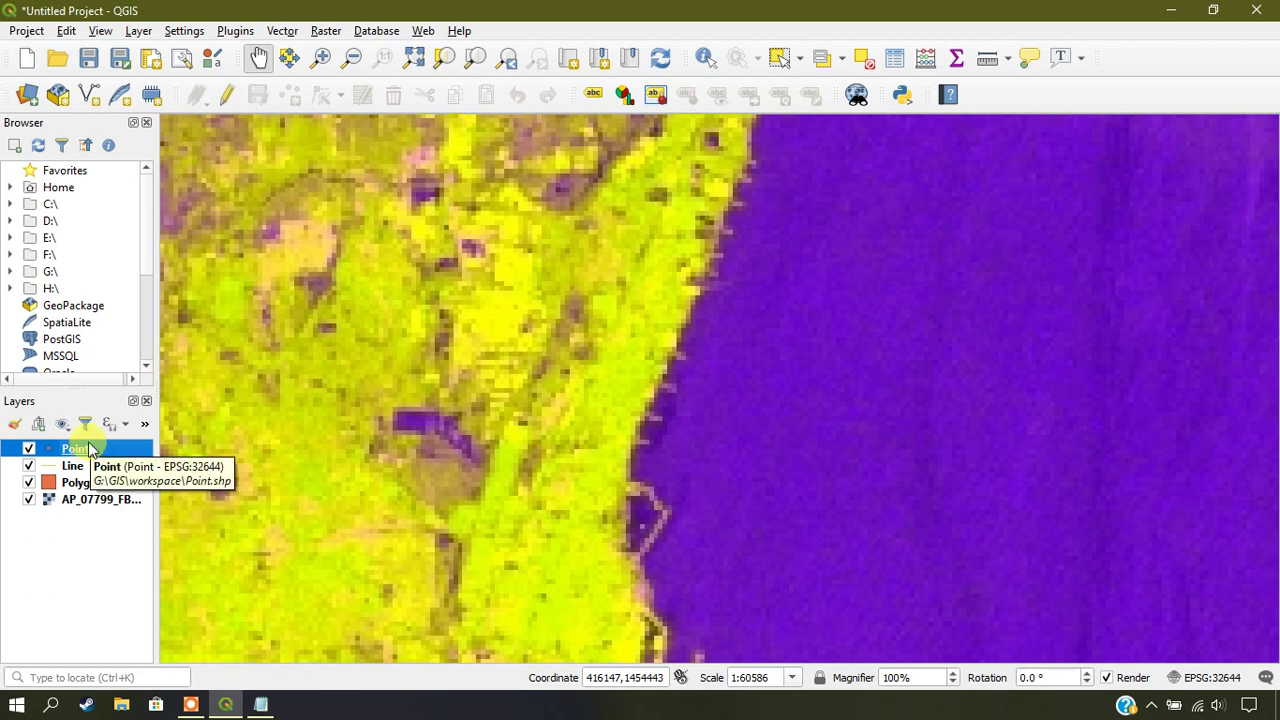
Step: Start editing the Point layer and add point 1 on the shoreline
click(229, 101)
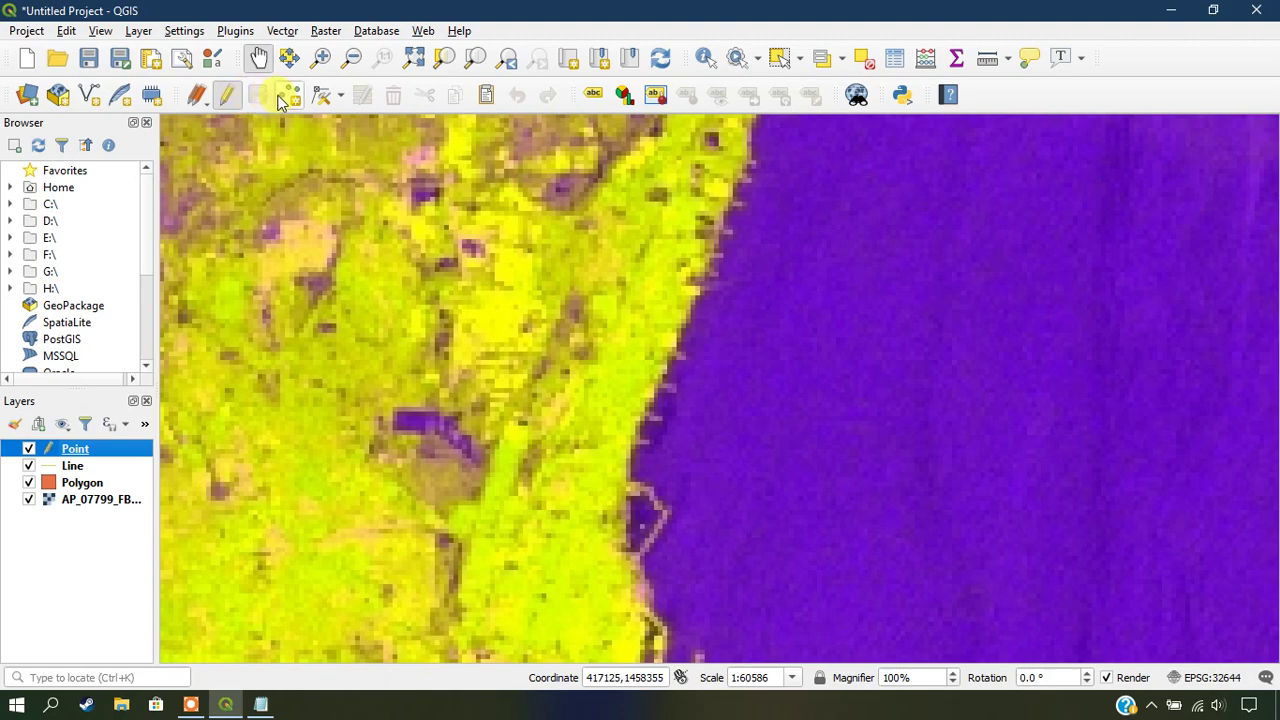
click(291, 100)
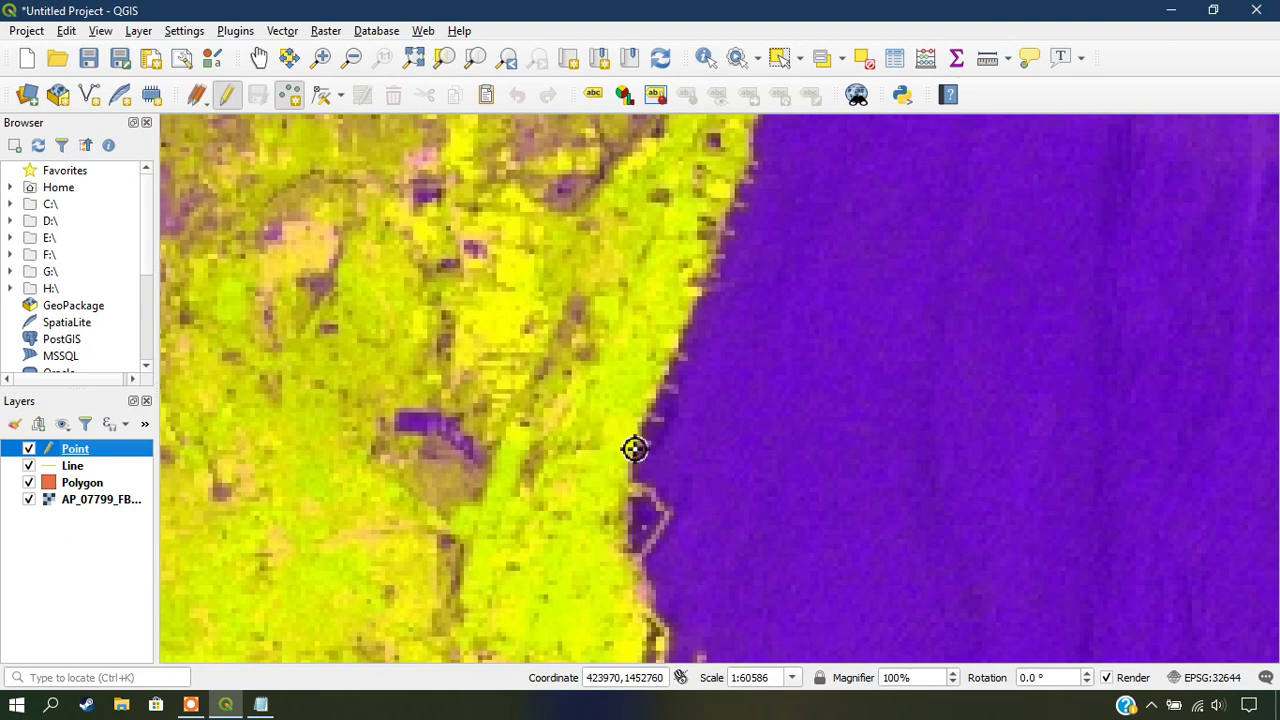
click(640, 445)
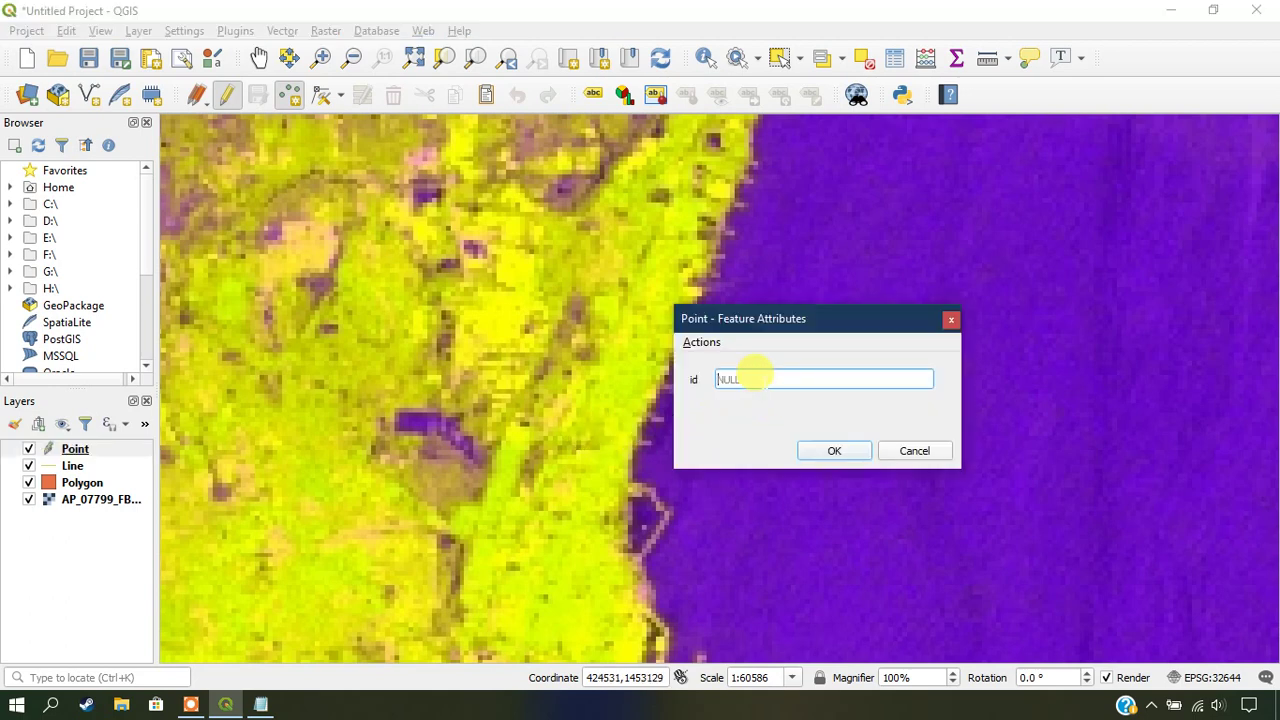
text(1)
click(846, 456)
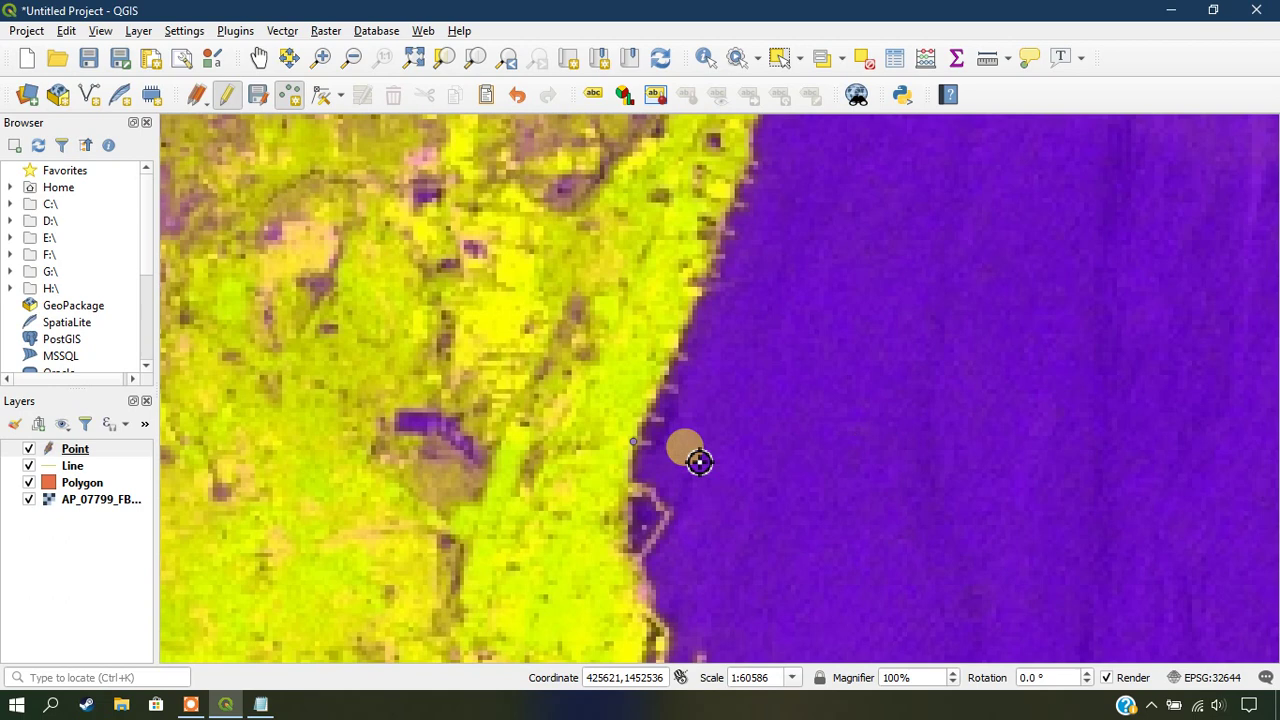
Step: Add points 2 and 3 further up the shoreline
click(646, 420)
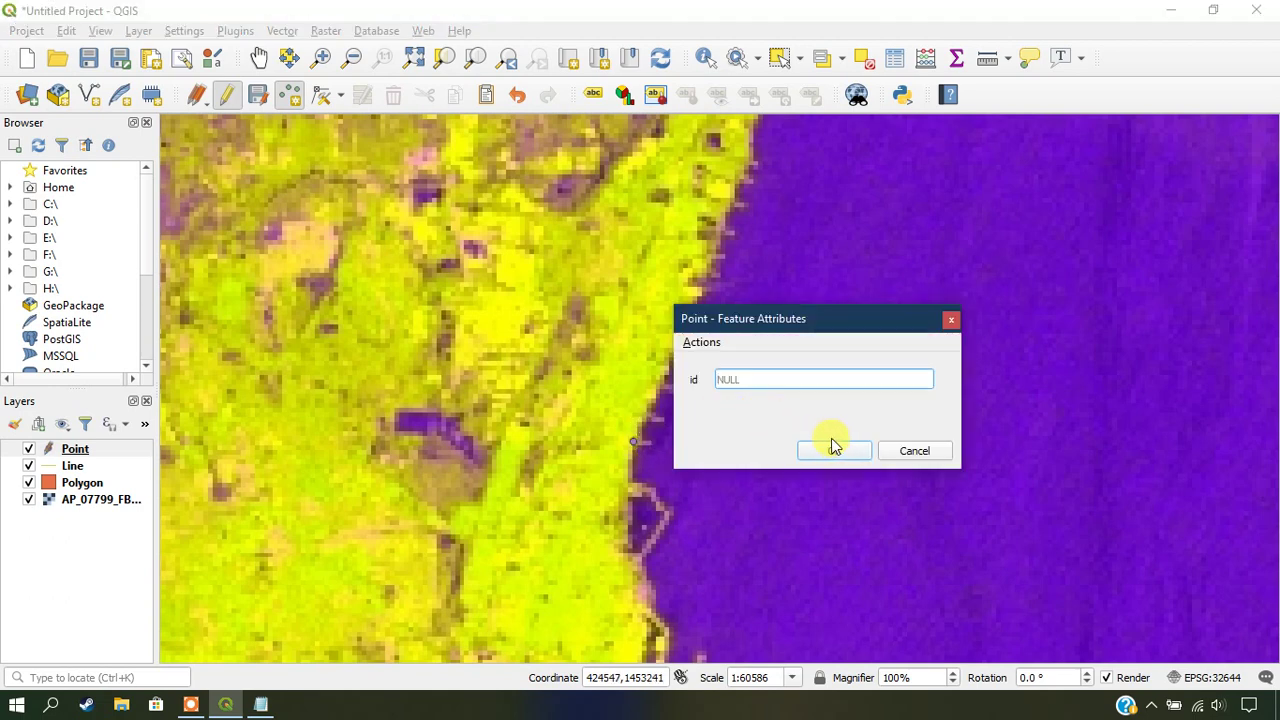
text(2)
click(834, 451)
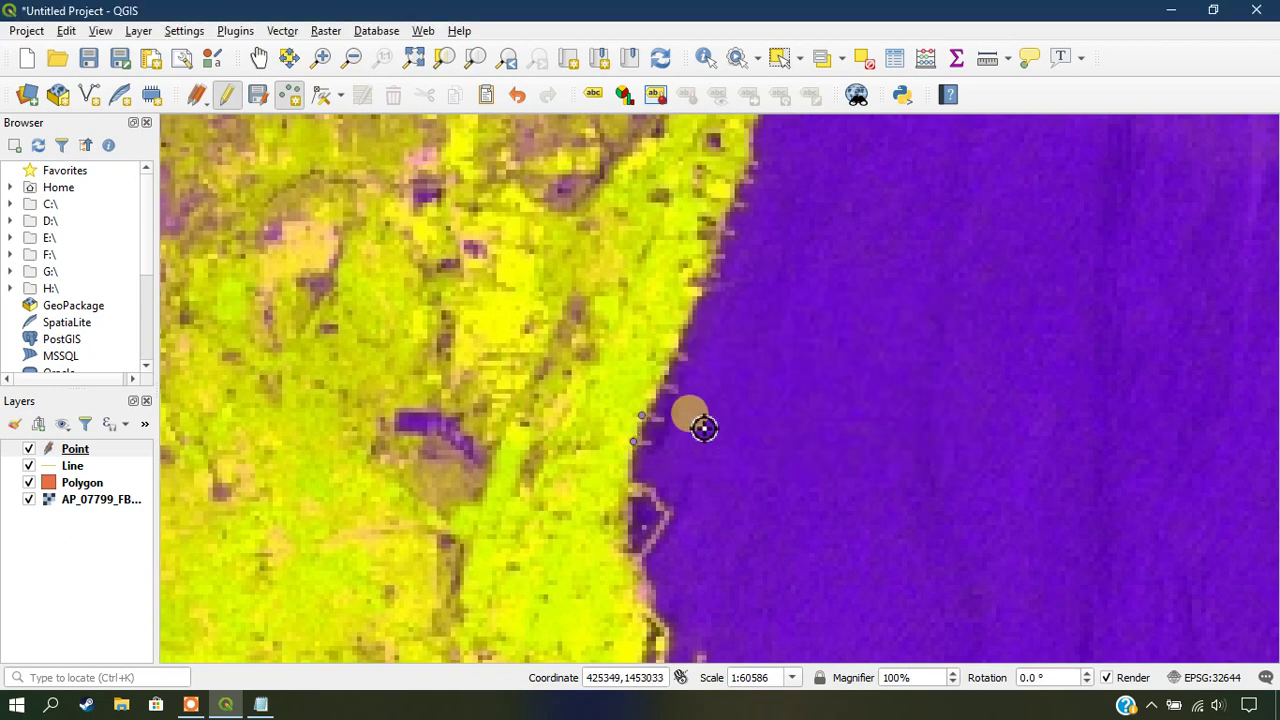
click(665, 395)
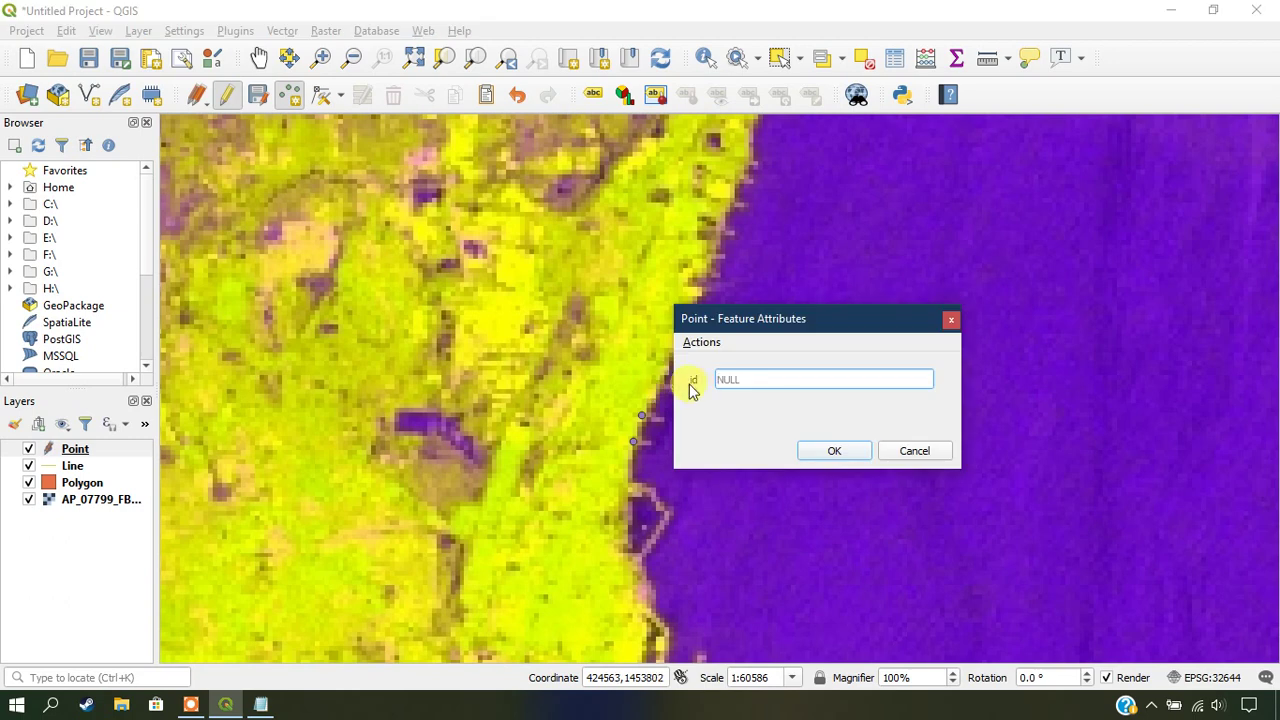
text(3)
click(830, 448)
Step: Add points 4 and 5 further north along the coast
click(676, 362)
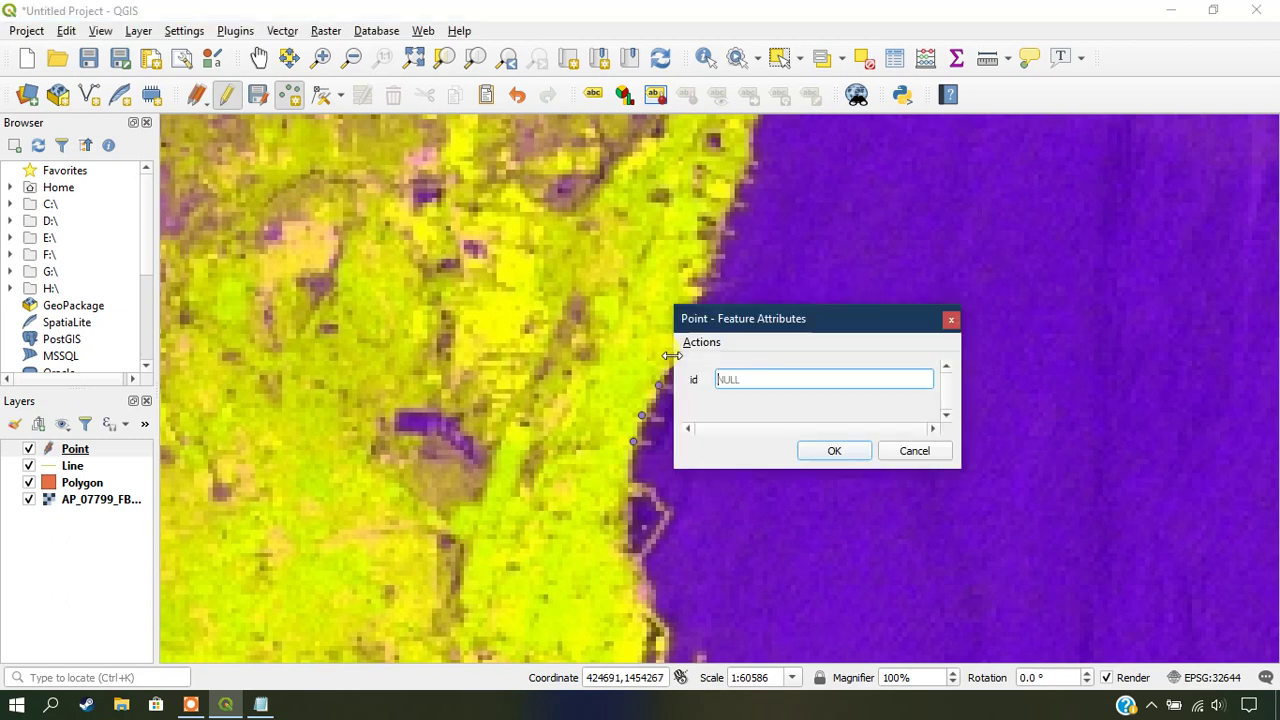
text(4)
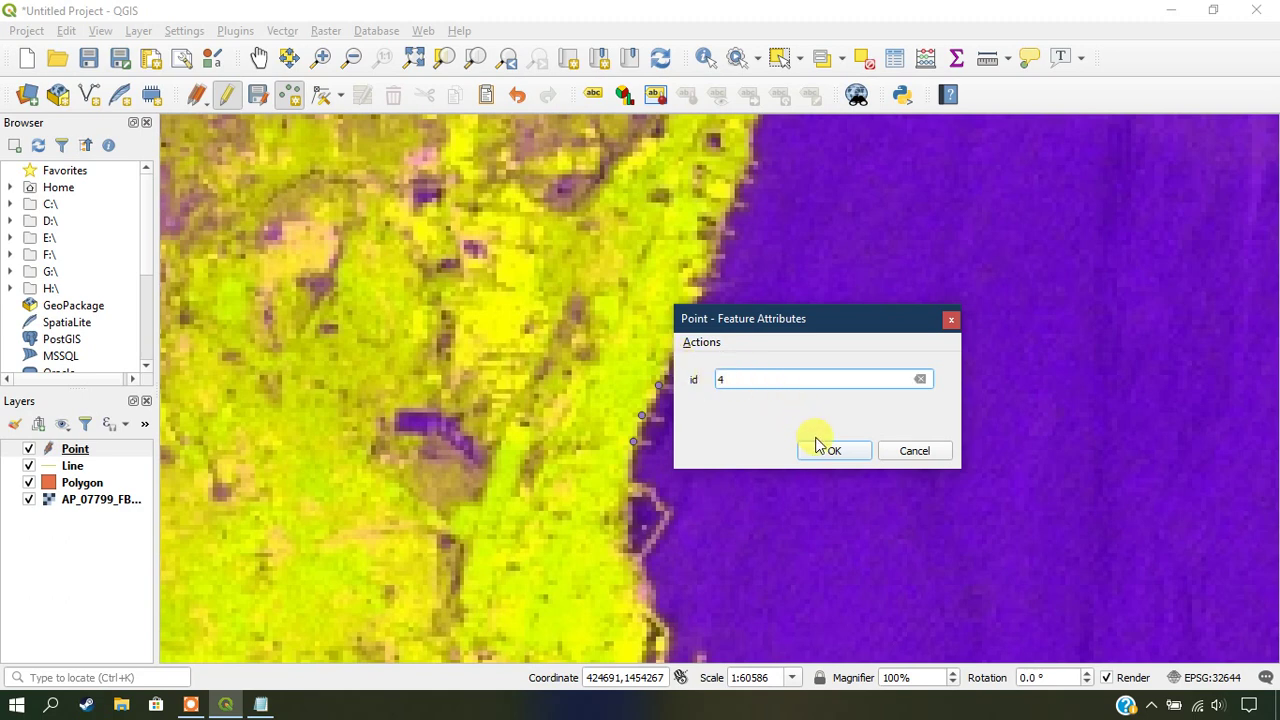
click(820, 449)
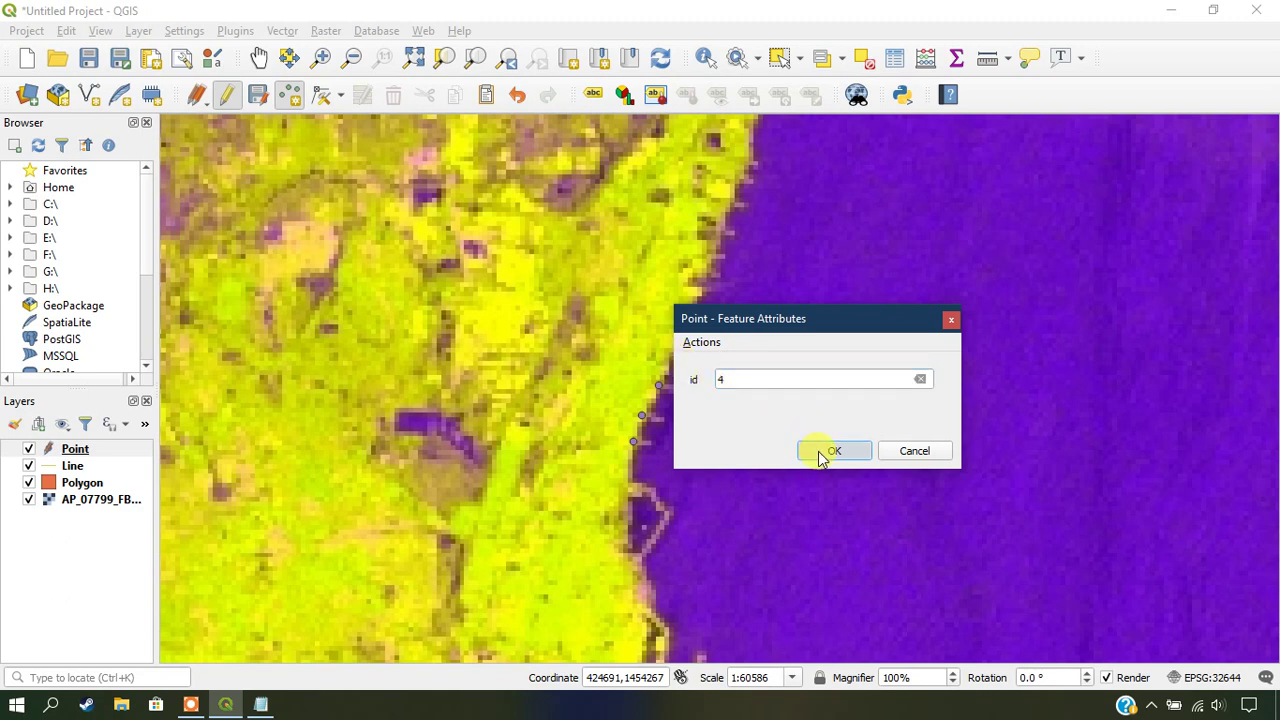
click(703, 297)
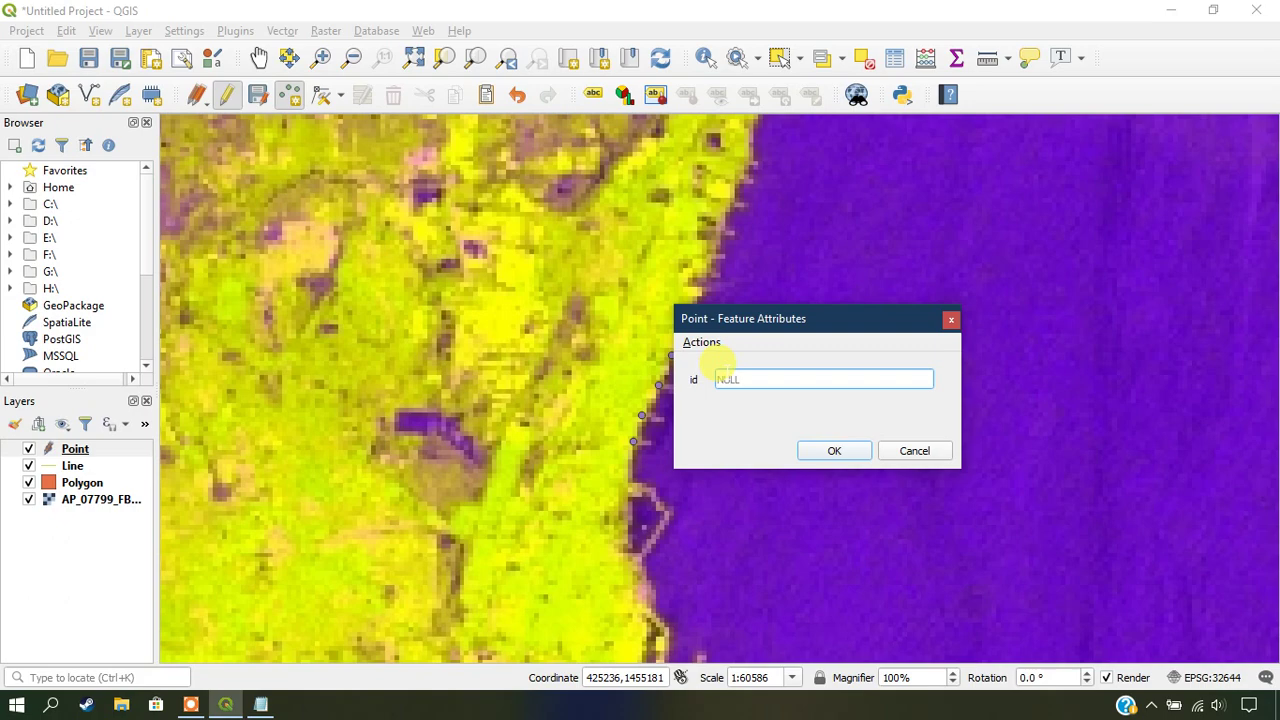
text(5)
click(820, 450)
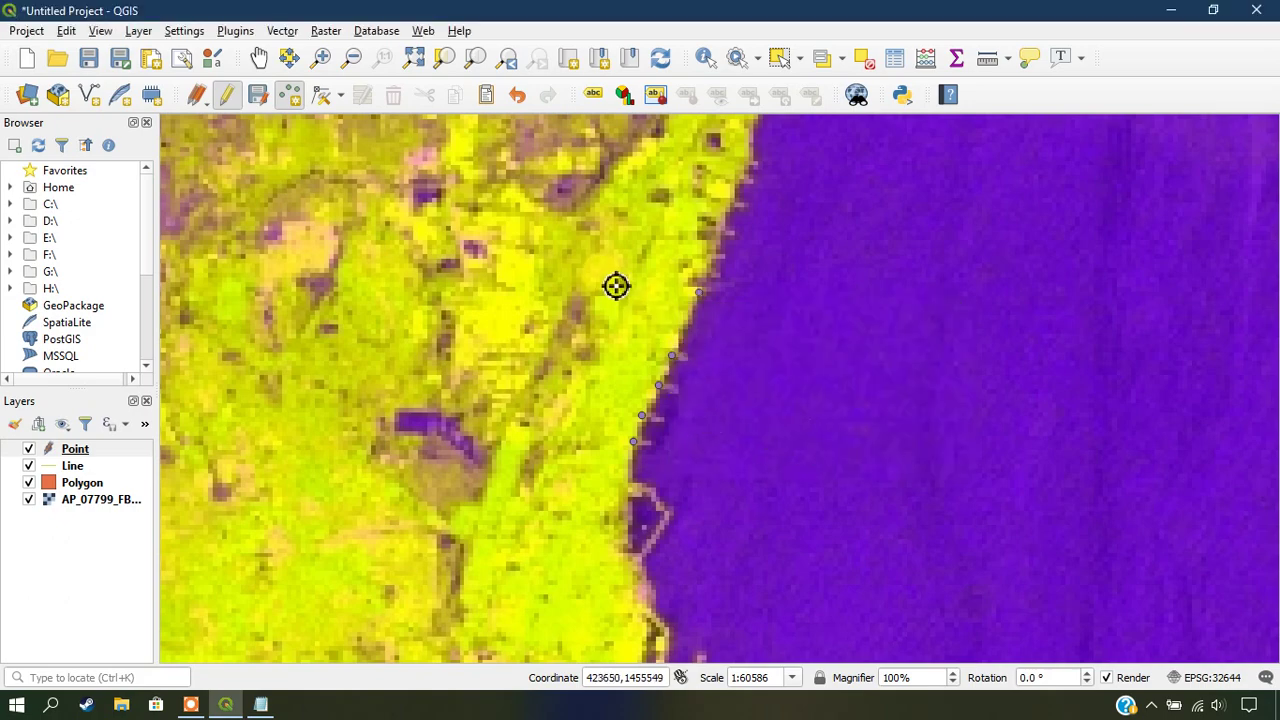
scroll(615, 285, up, 1)
scroll(618, 284, down, 1)
scroll(618, 284, down, 1)
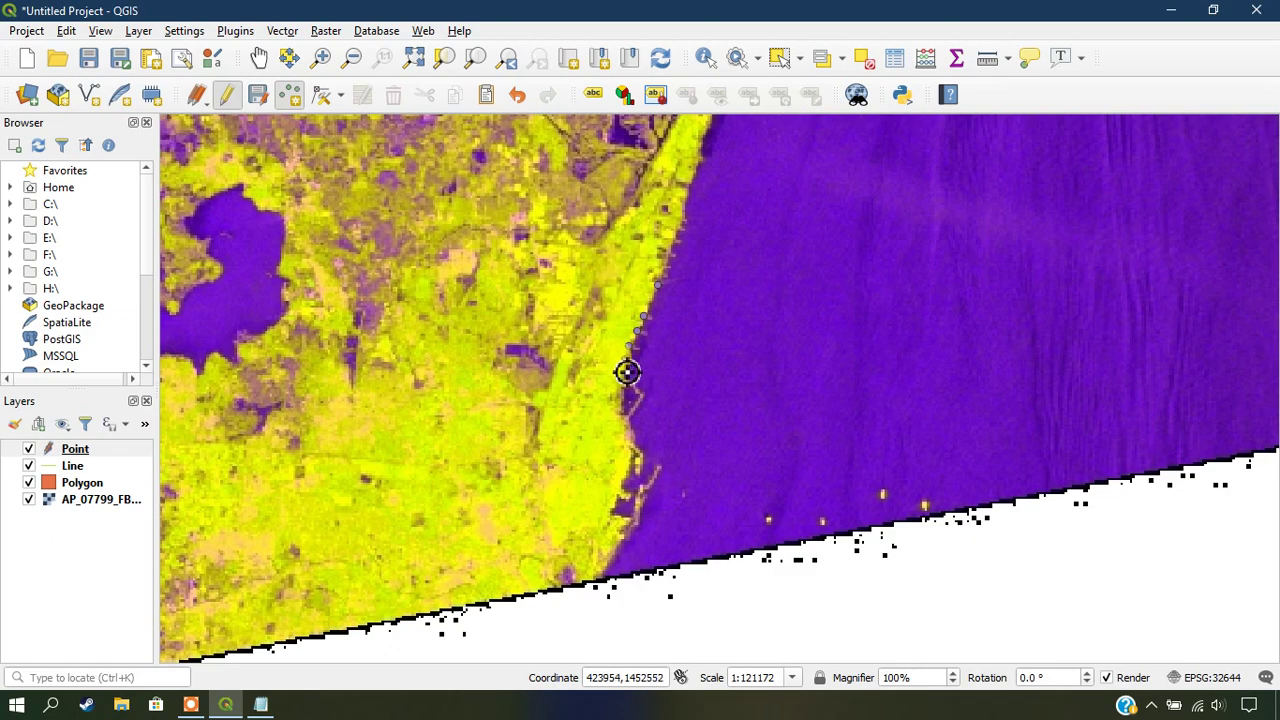
scroll(618, 330, up, 1)
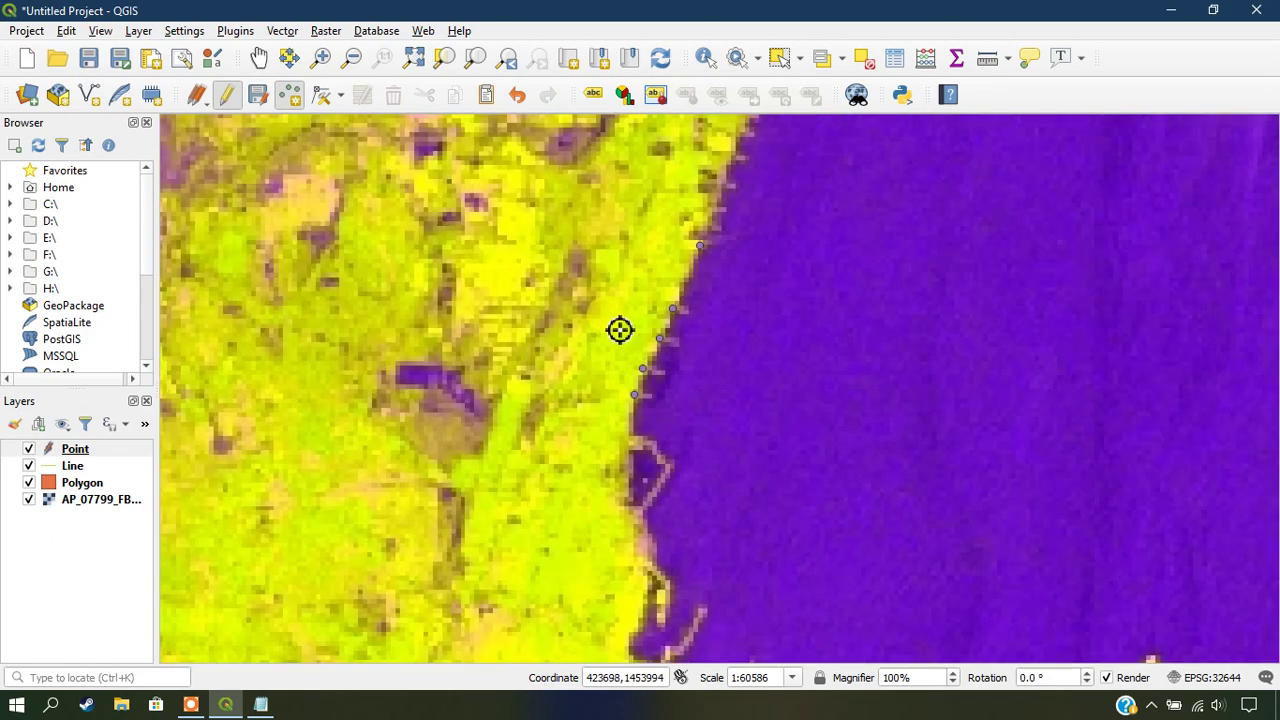
scroll(630, 336, down, 1)
scroll(633, 338, up, 1)
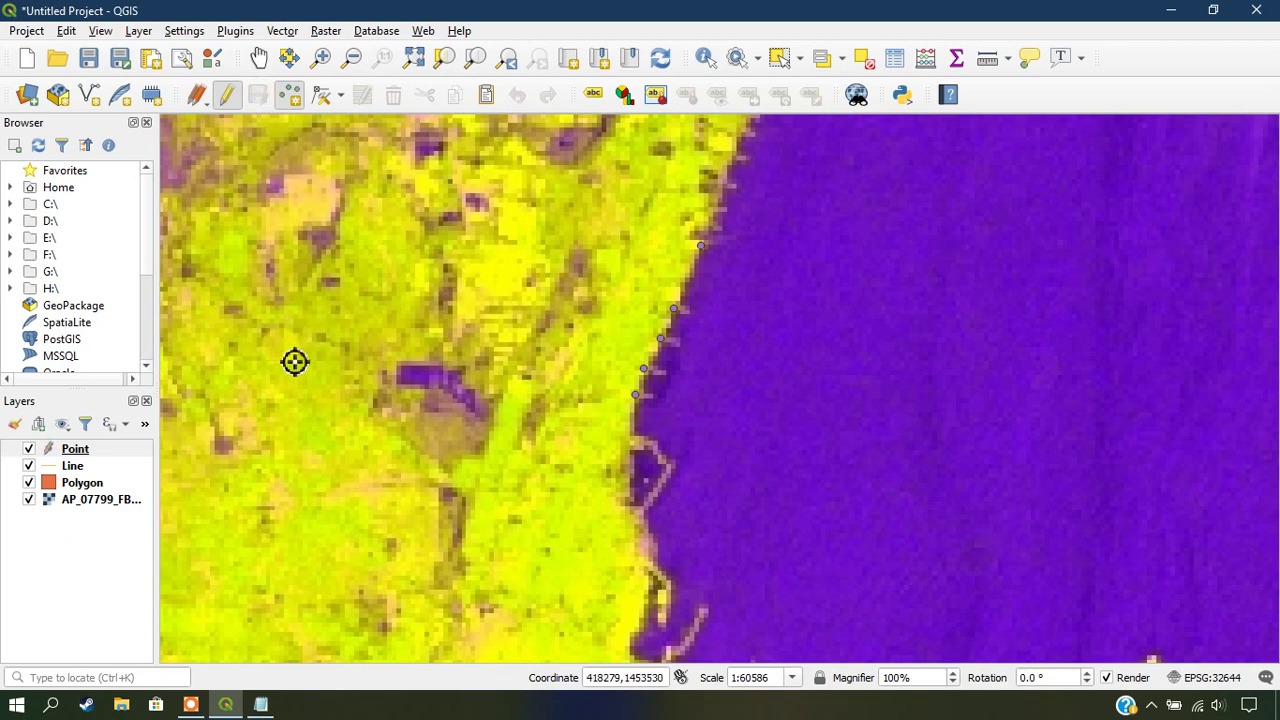
click(106, 449)
right_click(106, 449)
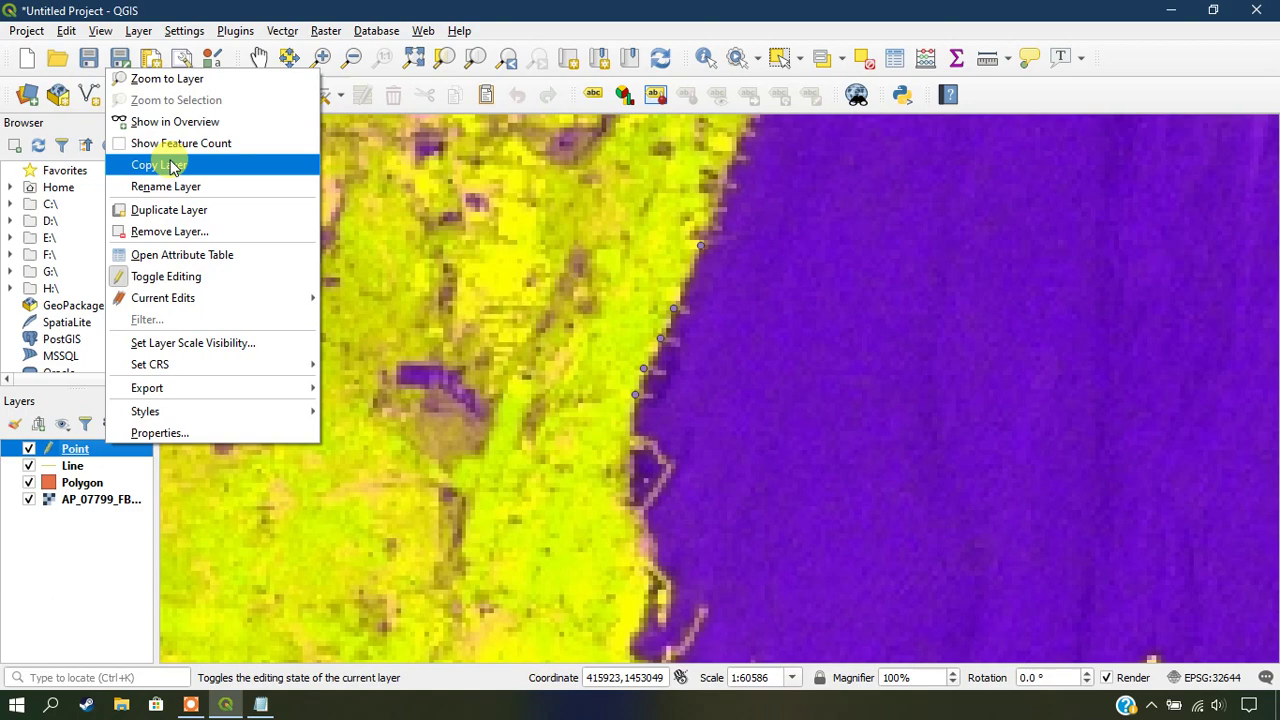
click(195, 255)
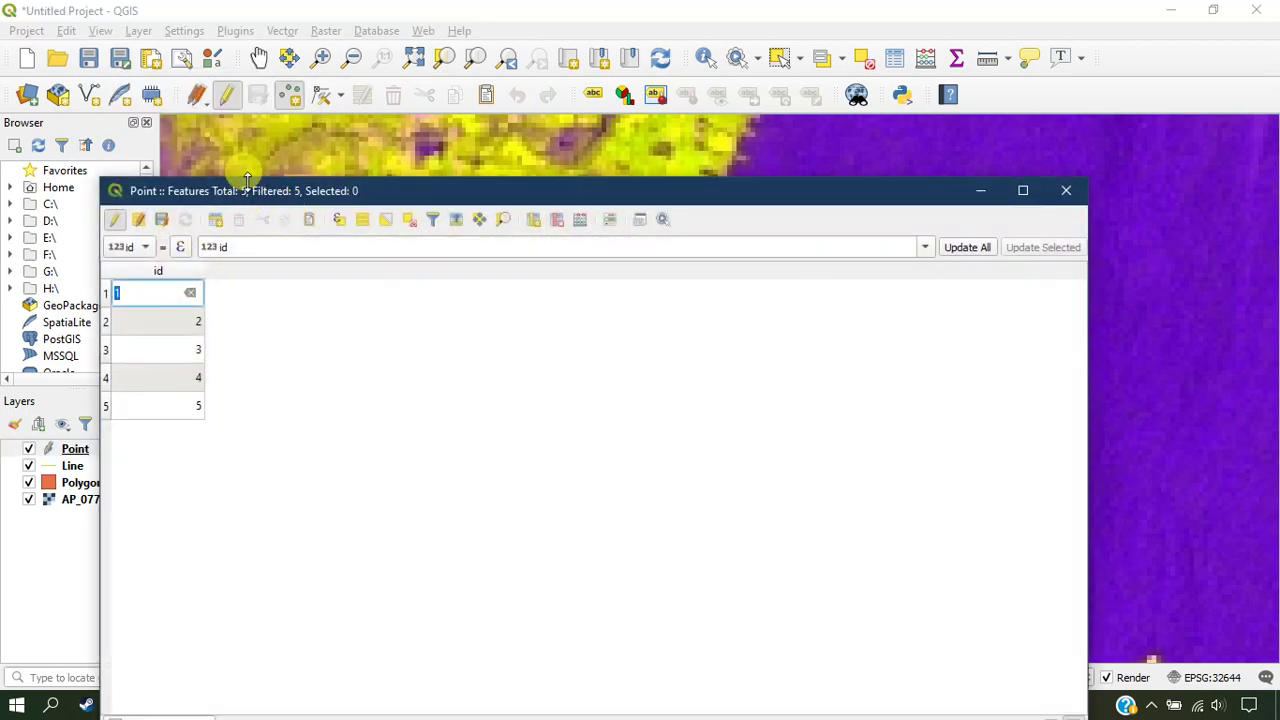
drag(257, 190, 325, 129)
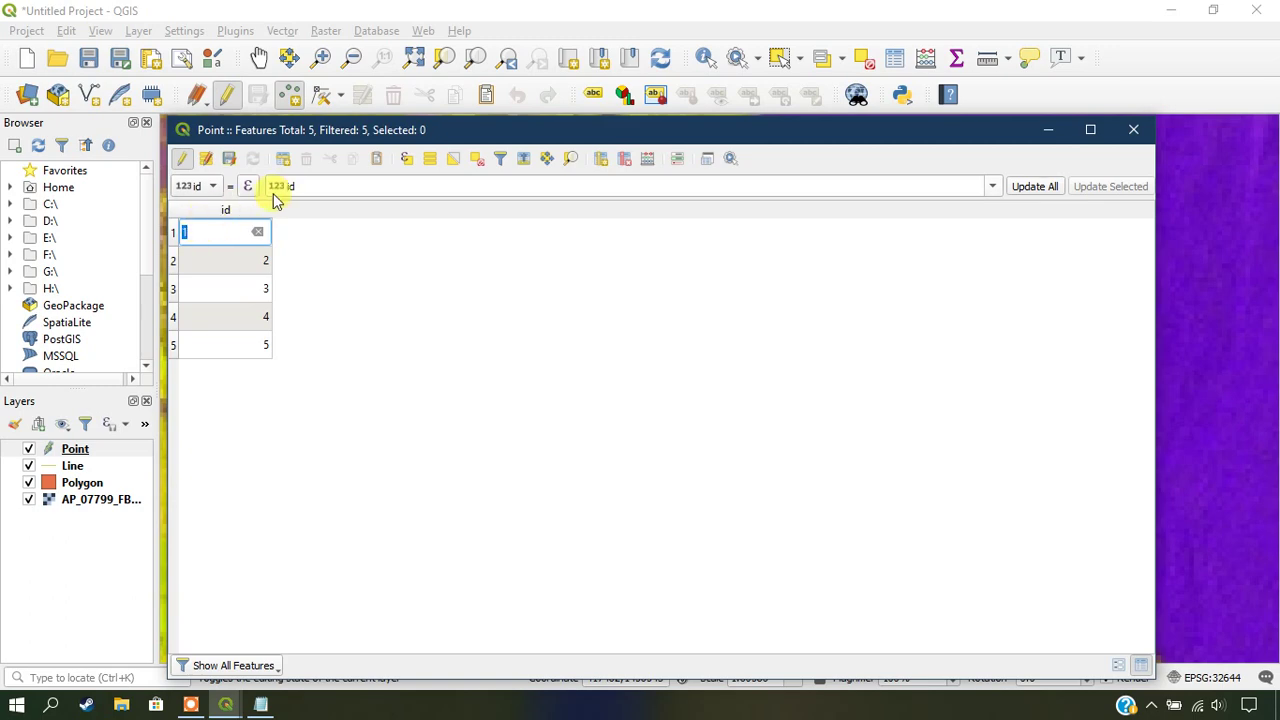
click(1133, 129)
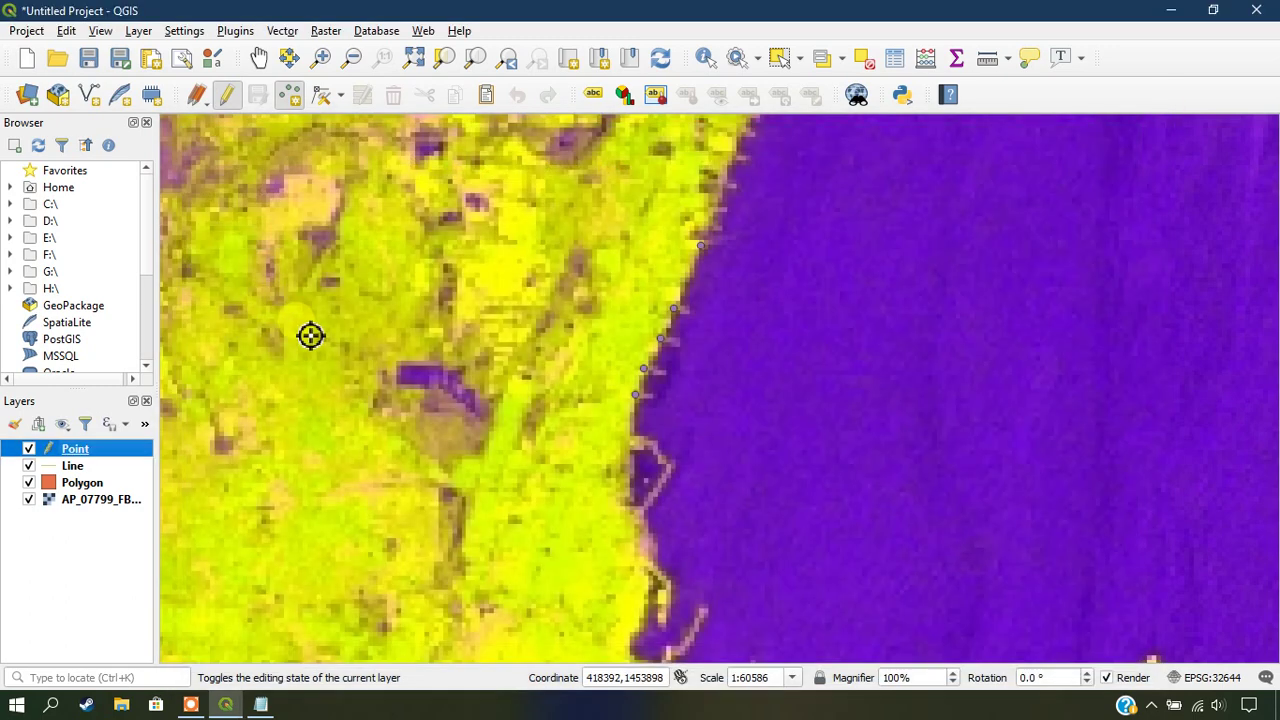
Step: Select the Line layer, turn on editing, and zoom to the inland river area
click(70, 467)
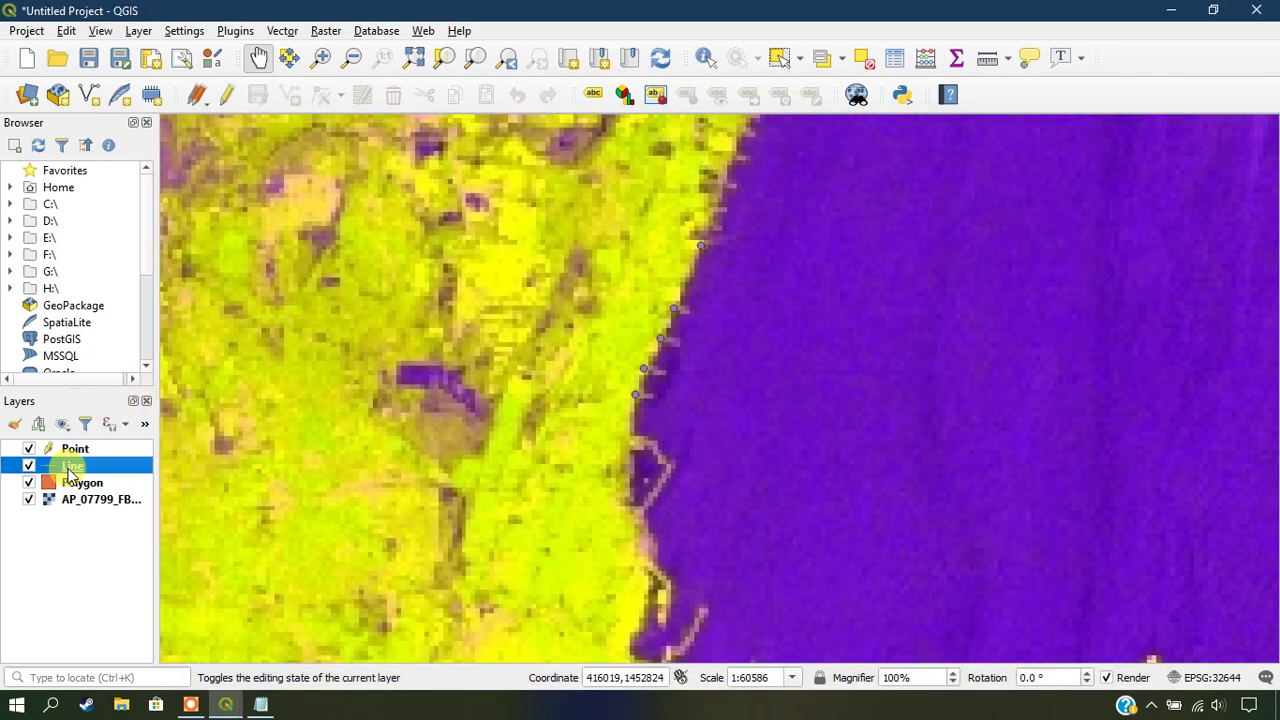
click(199, 97)
scroll(312, 355, up, 2)
scroll(312, 350, down, 1)
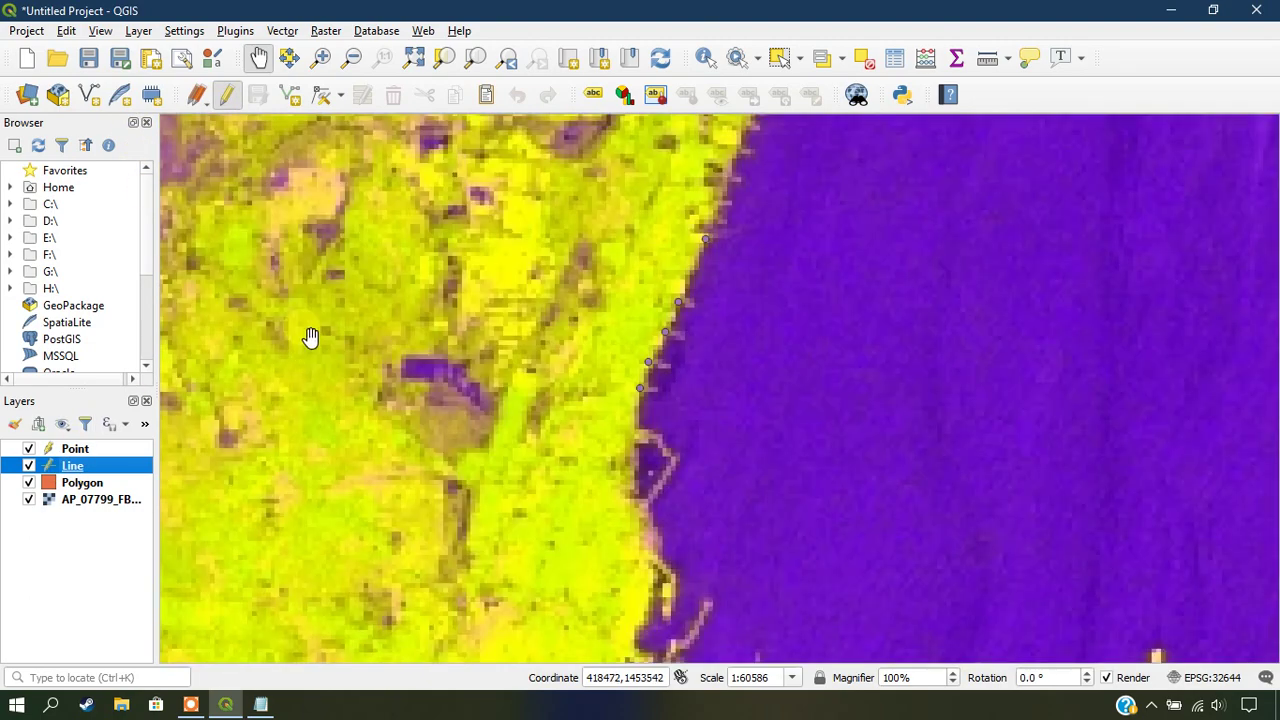
scroll(365, 385, down, 1)
scroll(450, 335, down, 1)
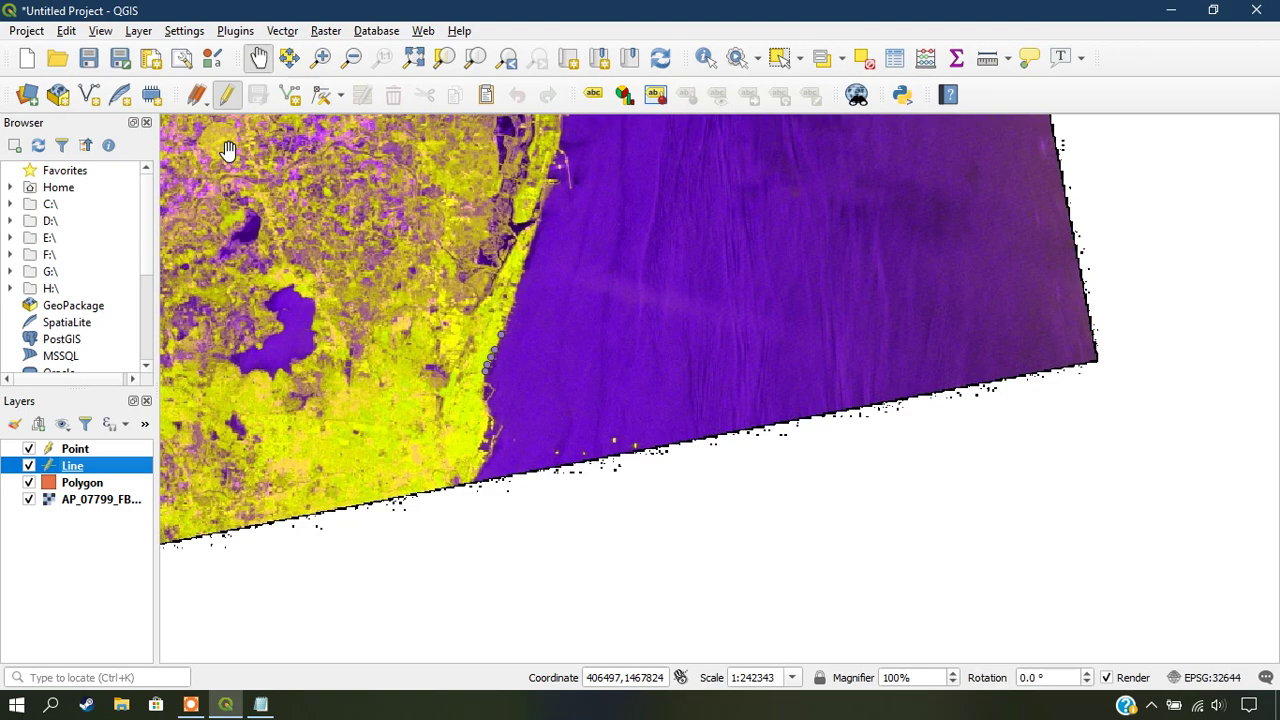
scroll(285, 125, up, 1)
scroll(325, 125, up, 2)
scroll(408, 206, down, 1)
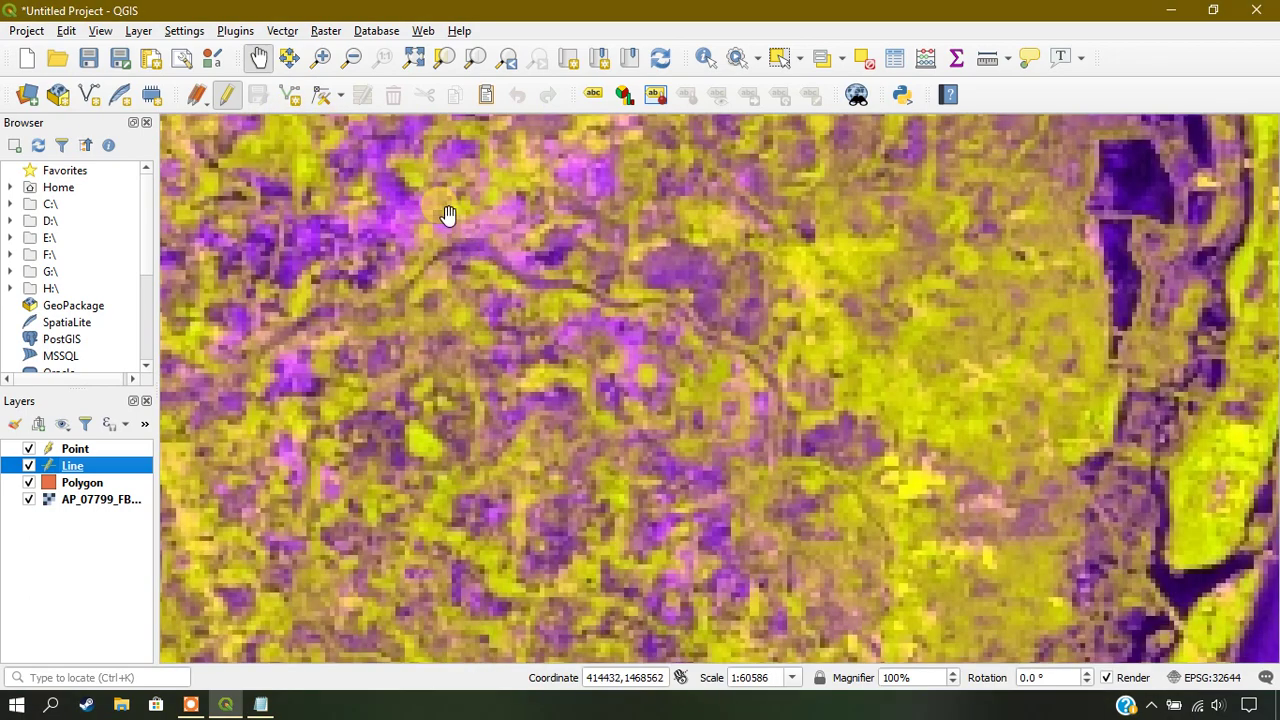
Step: Trace the river with eight vertices from its western bend southeast across the map
click(292, 97)
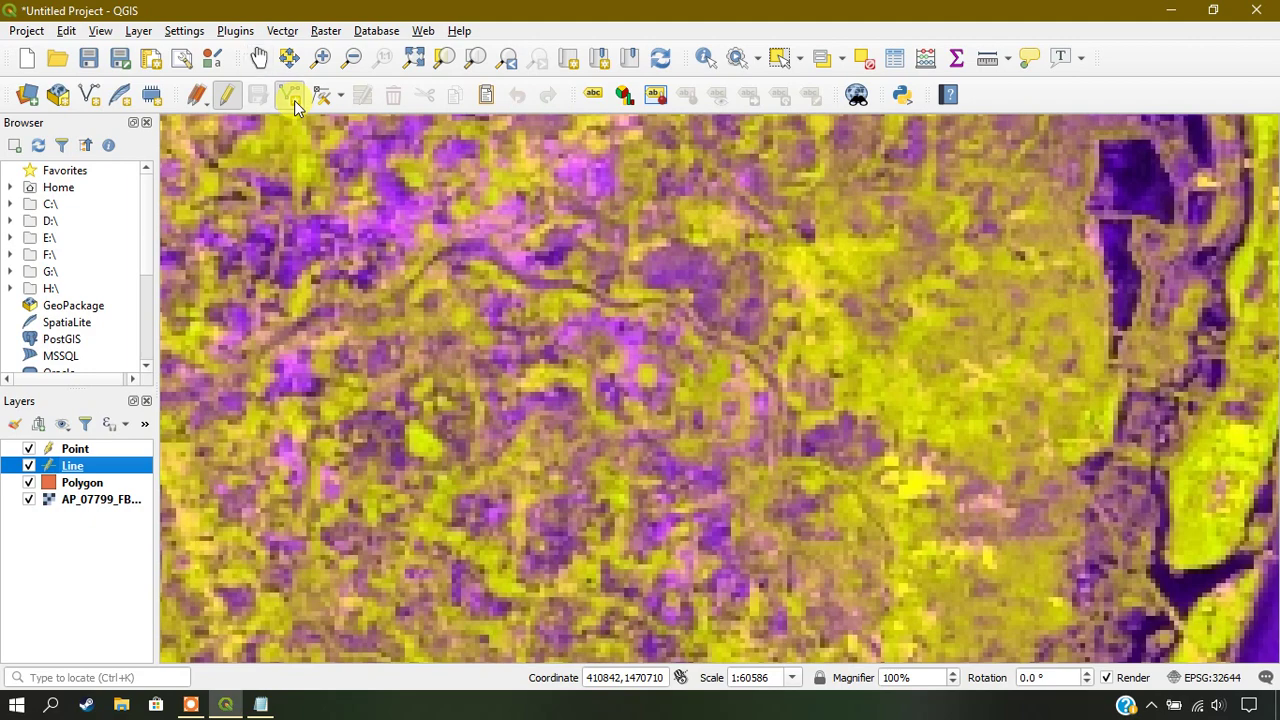
click(500, 265)
click(546, 283)
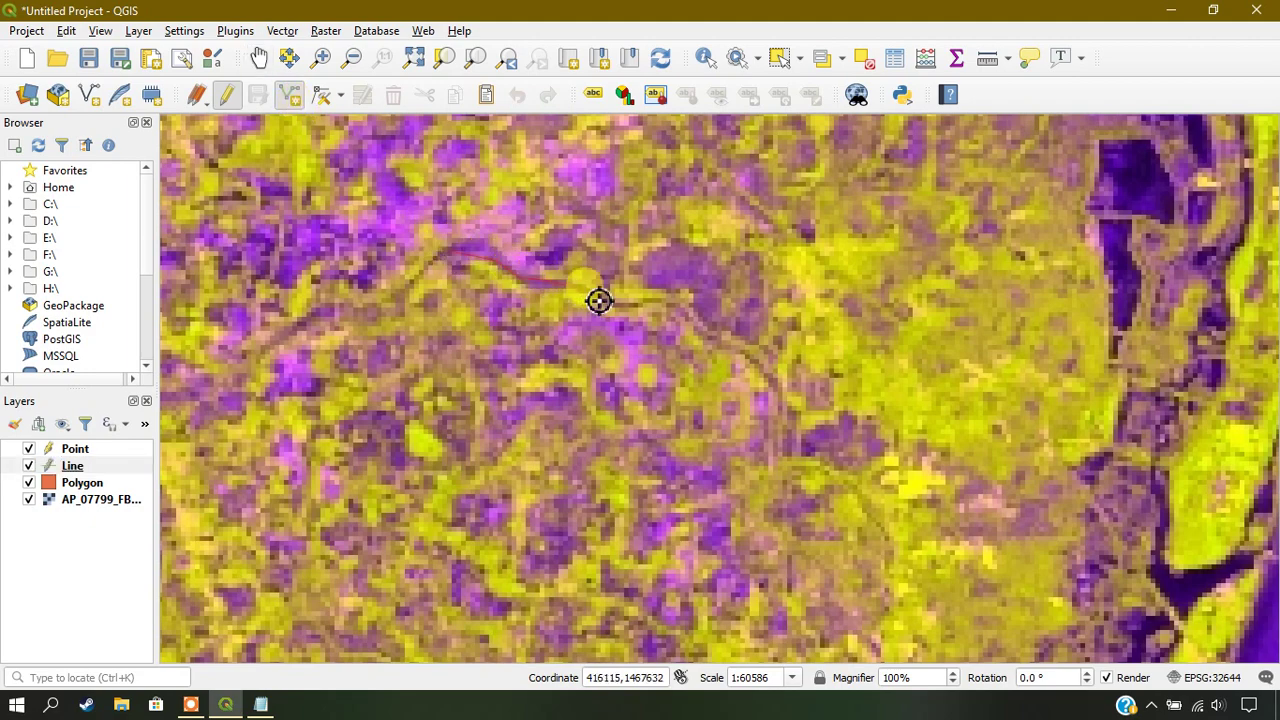
click(634, 305)
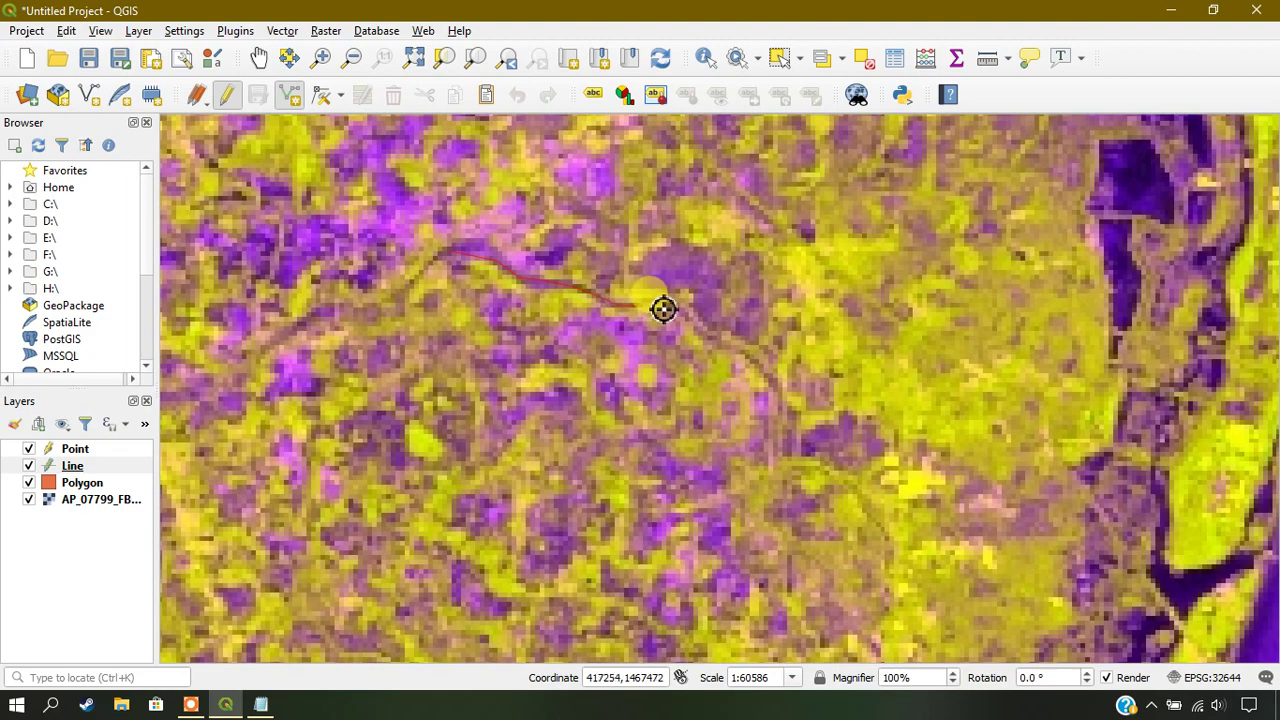
click(688, 312)
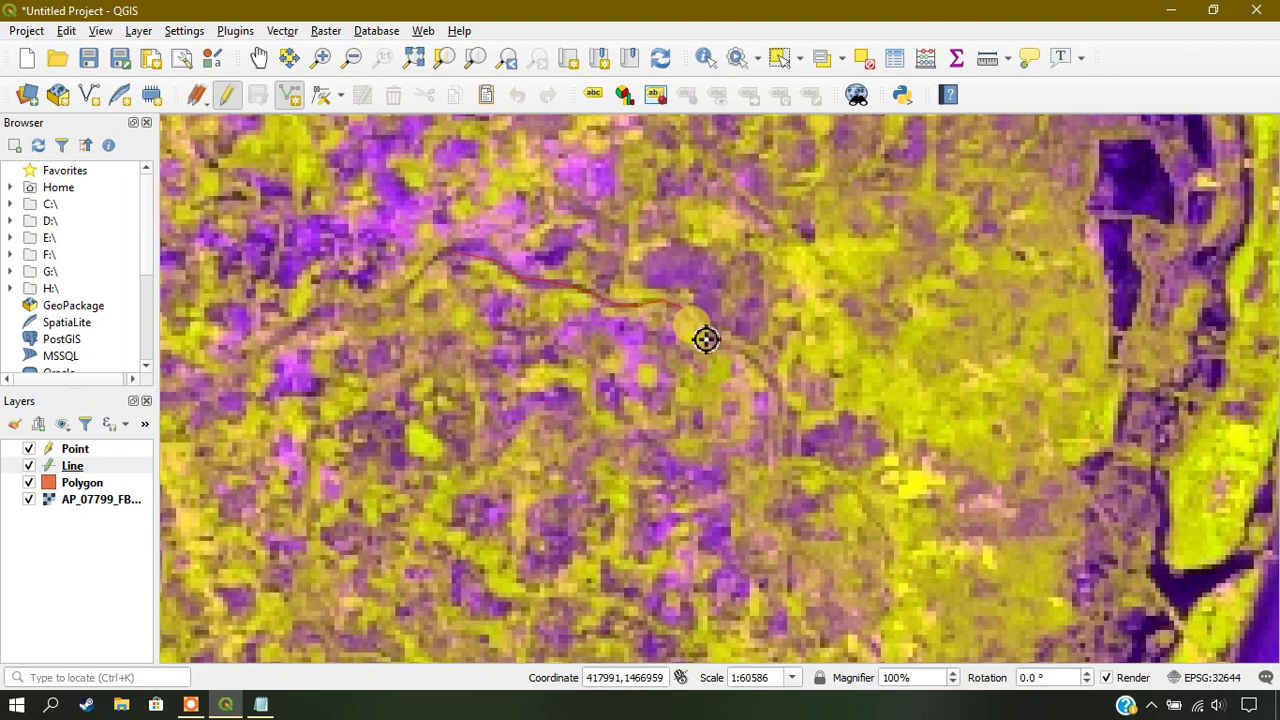
click(752, 356)
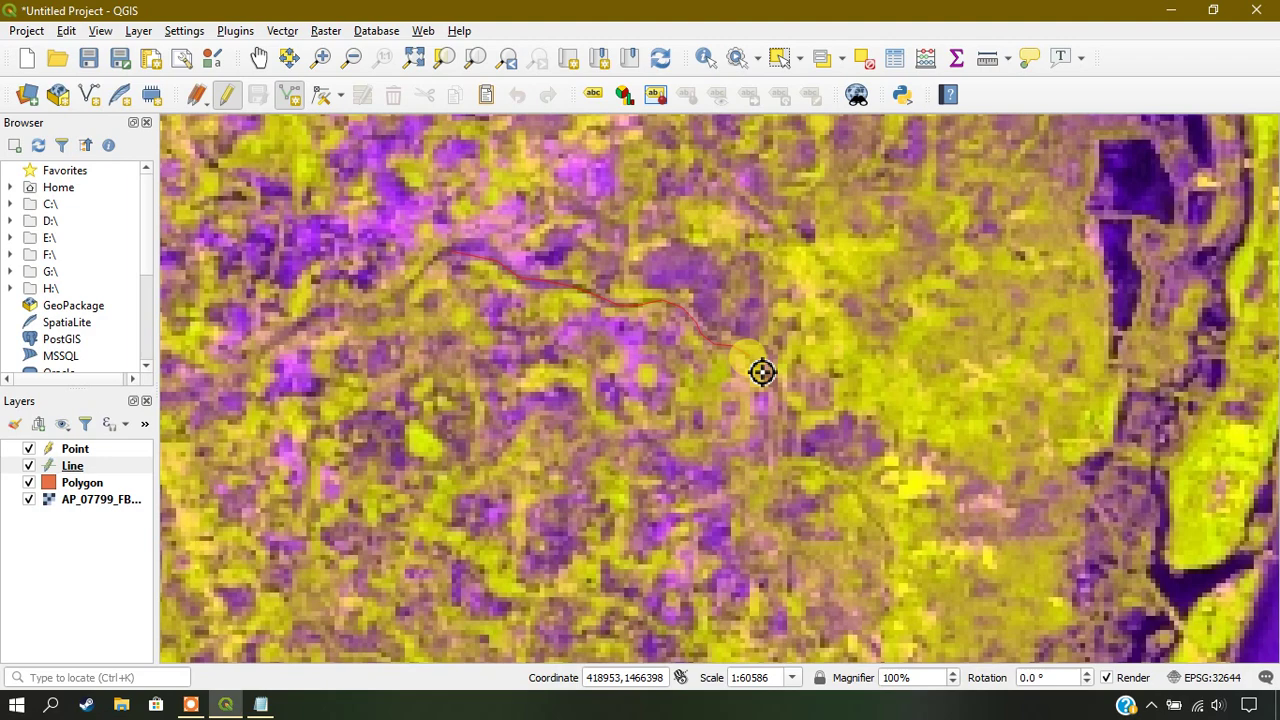
click(782, 396)
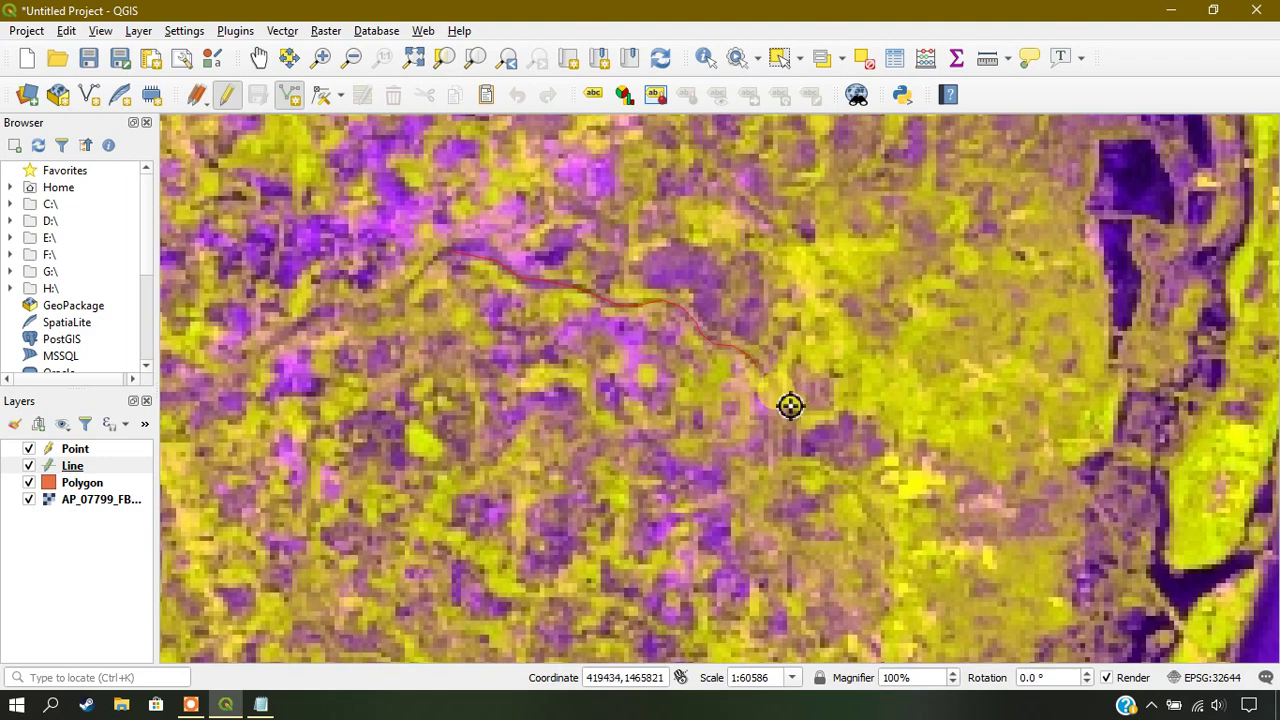
click(815, 460)
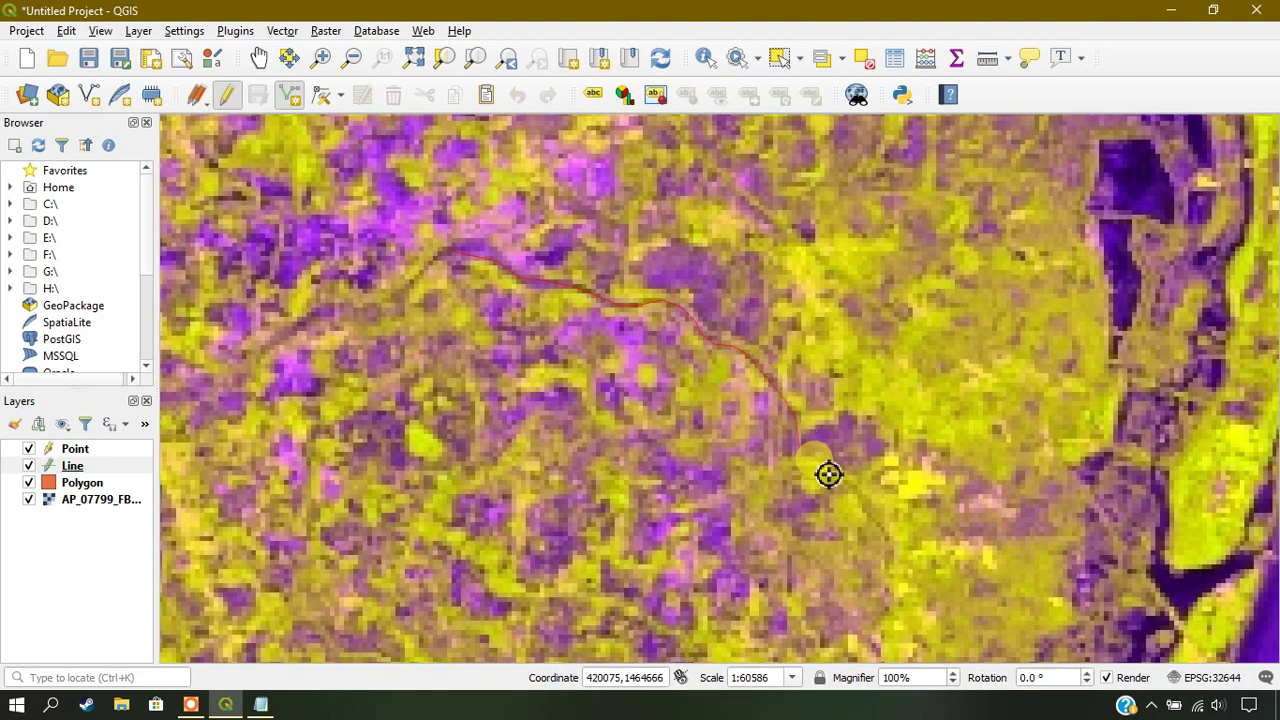
click(866, 506)
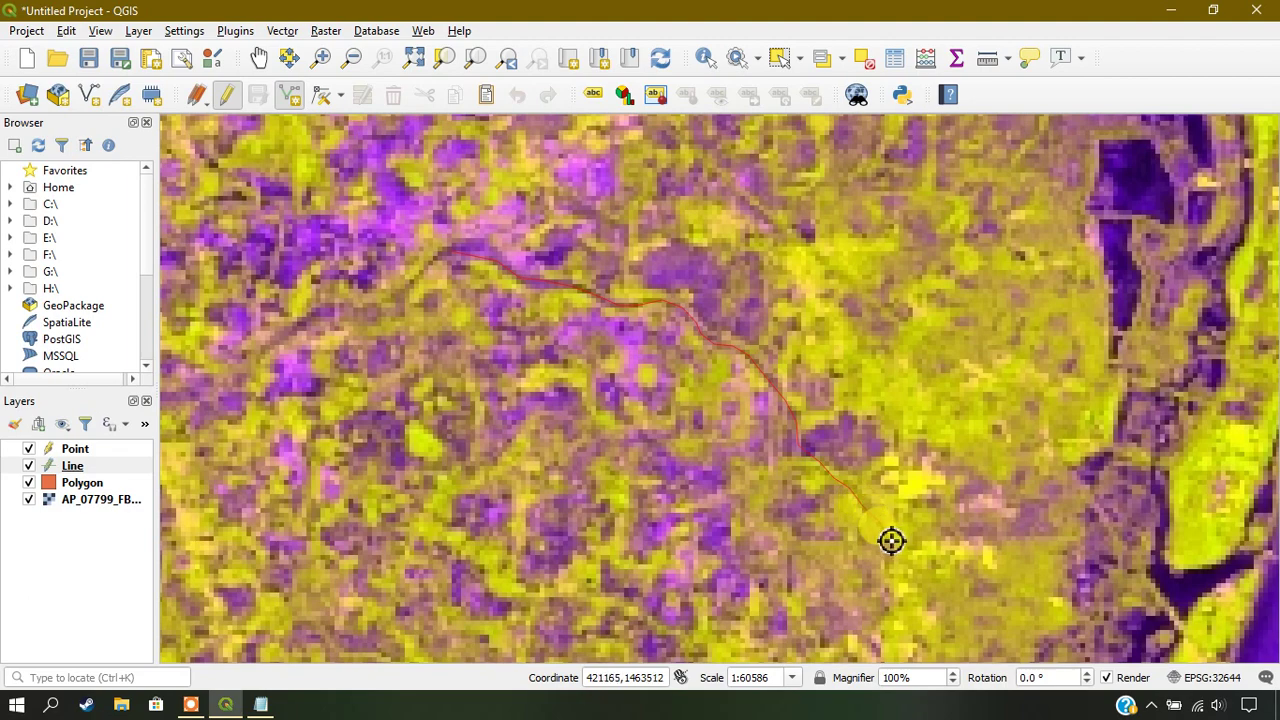
Step: End the river line, accept its attributes, and zoom back out to the coastline
right_click(891, 541)
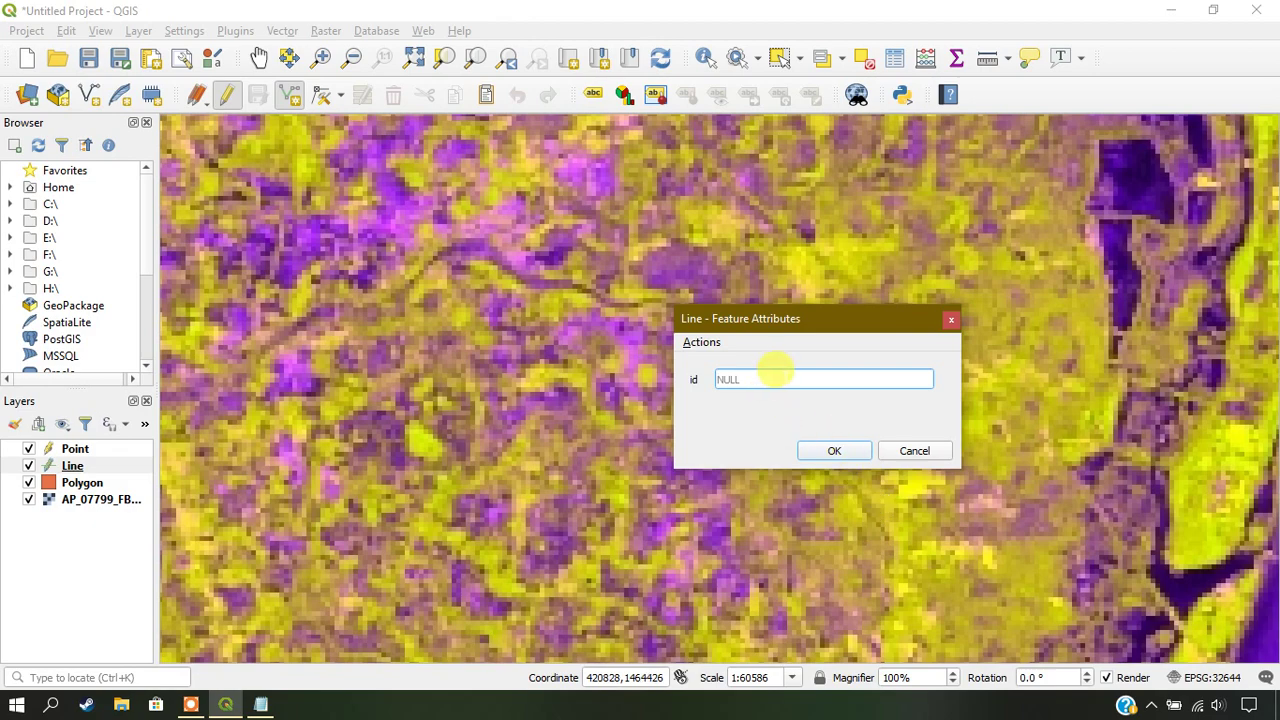
text(1)
click(834, 450)
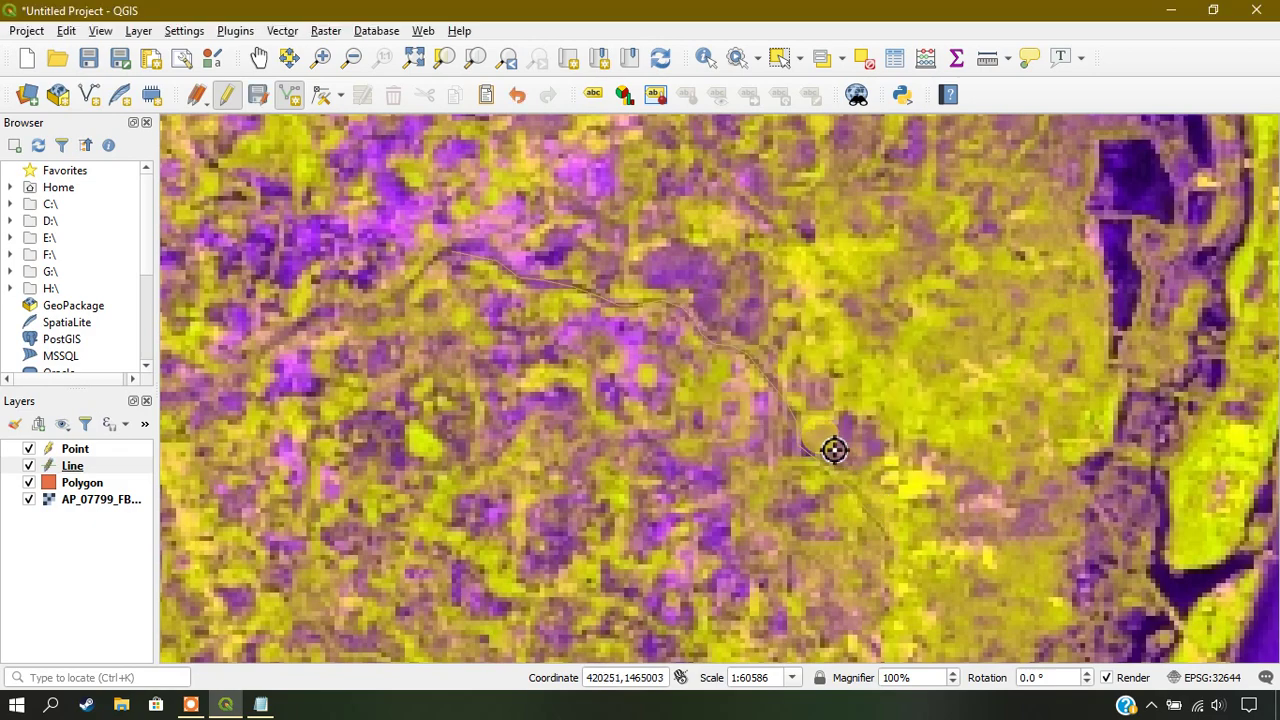
scroll(567, 329, up, 1)
scroll(580, 329, up, 1)
scroll(595, 329, down, 1)
scroll(600, 330, down, 1)
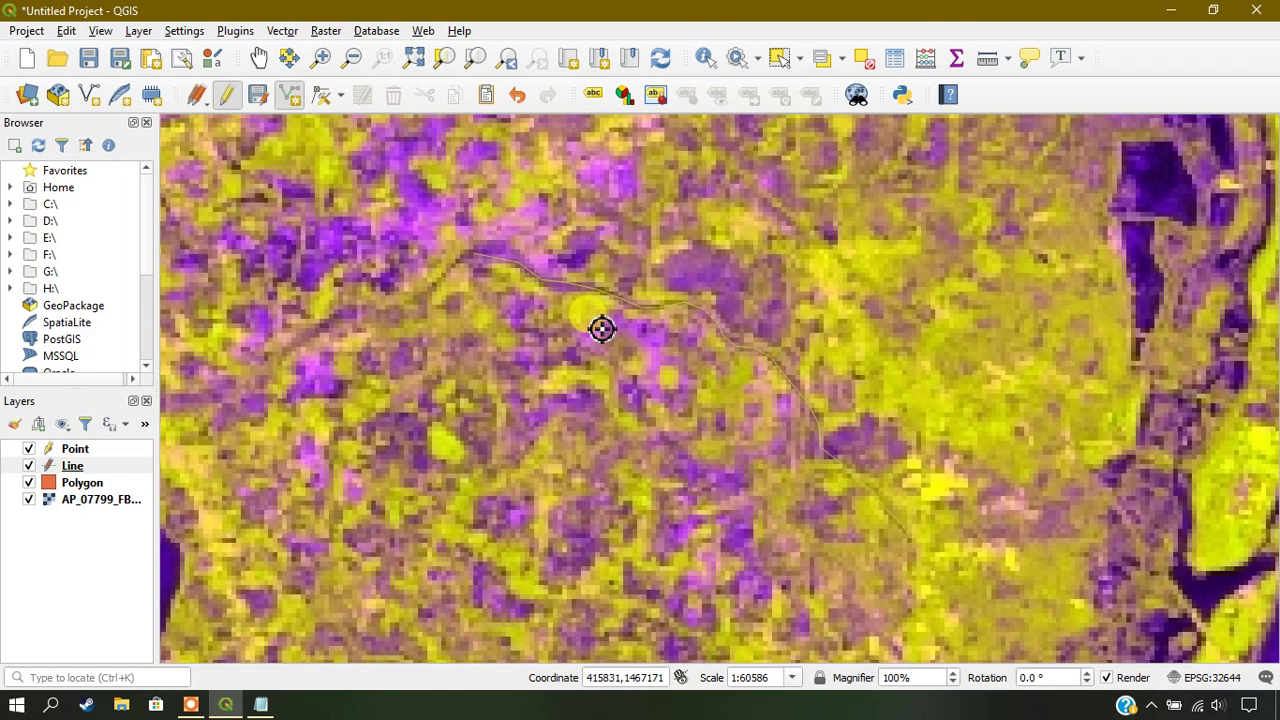
scroll(834, 214, down, 1)
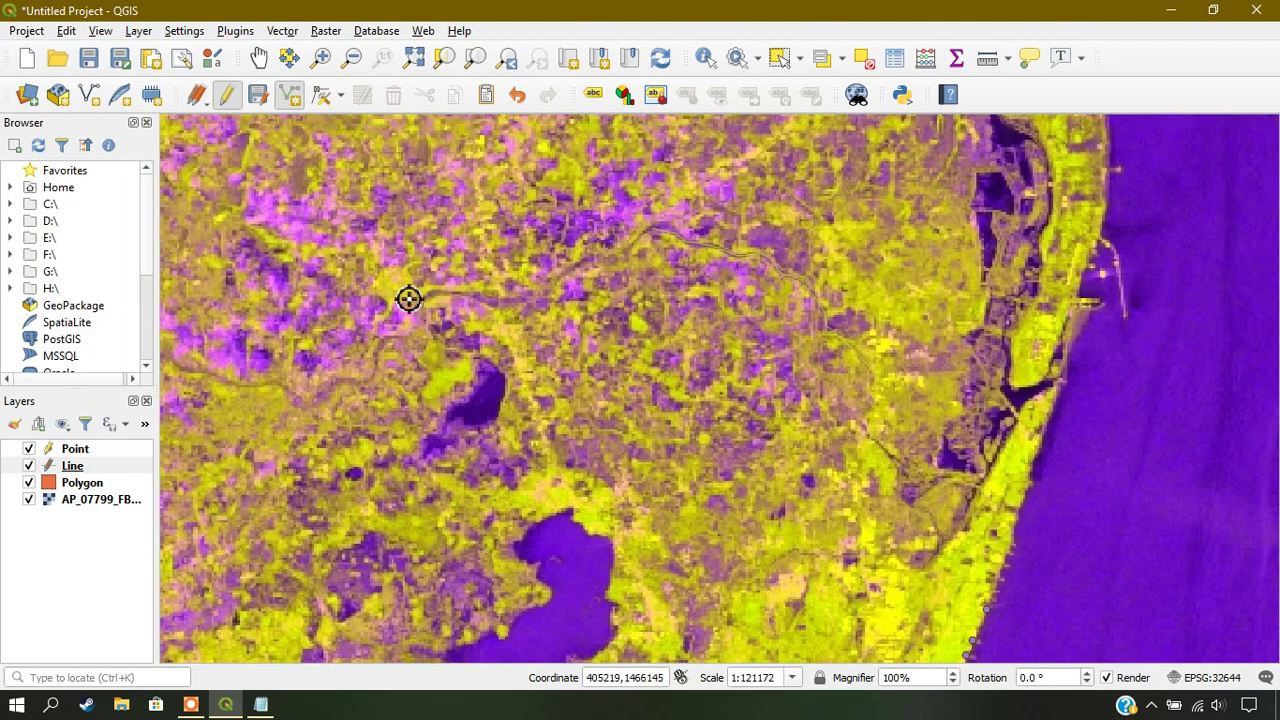
scroll(582, 307, up, 2)
scroll(582, 307, down, 2)
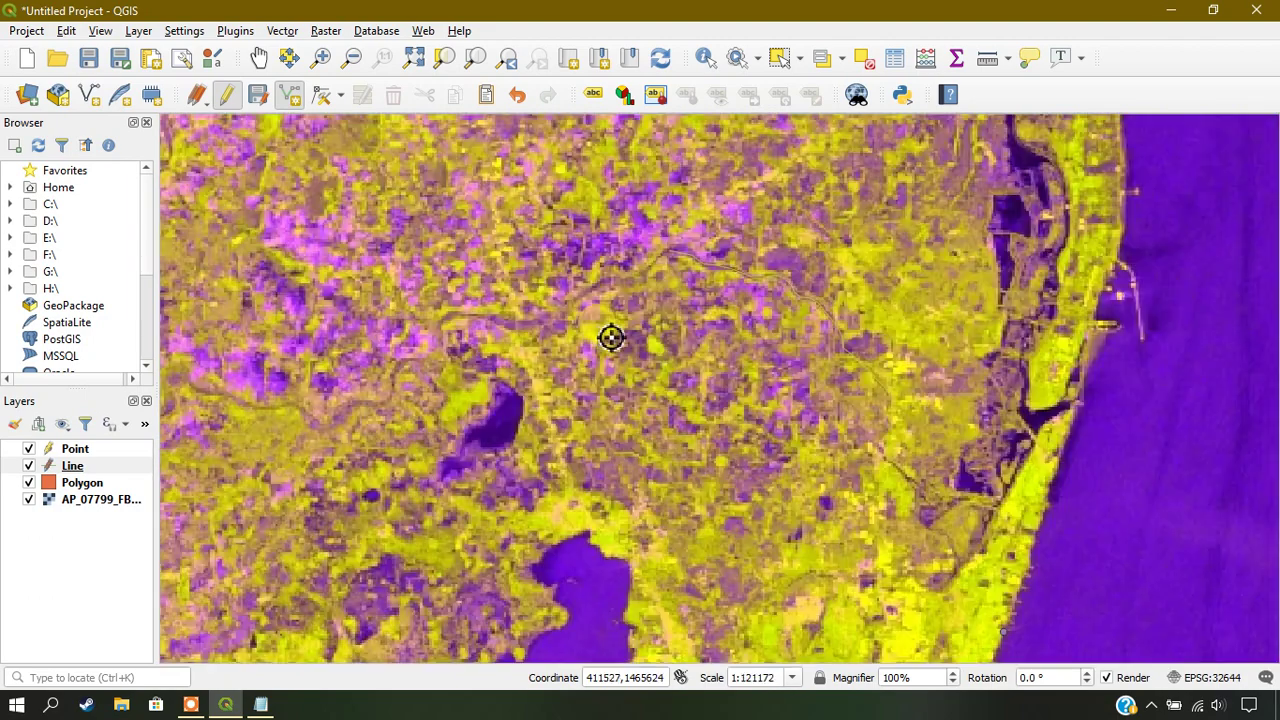
scroll(495, 378, down, 1)
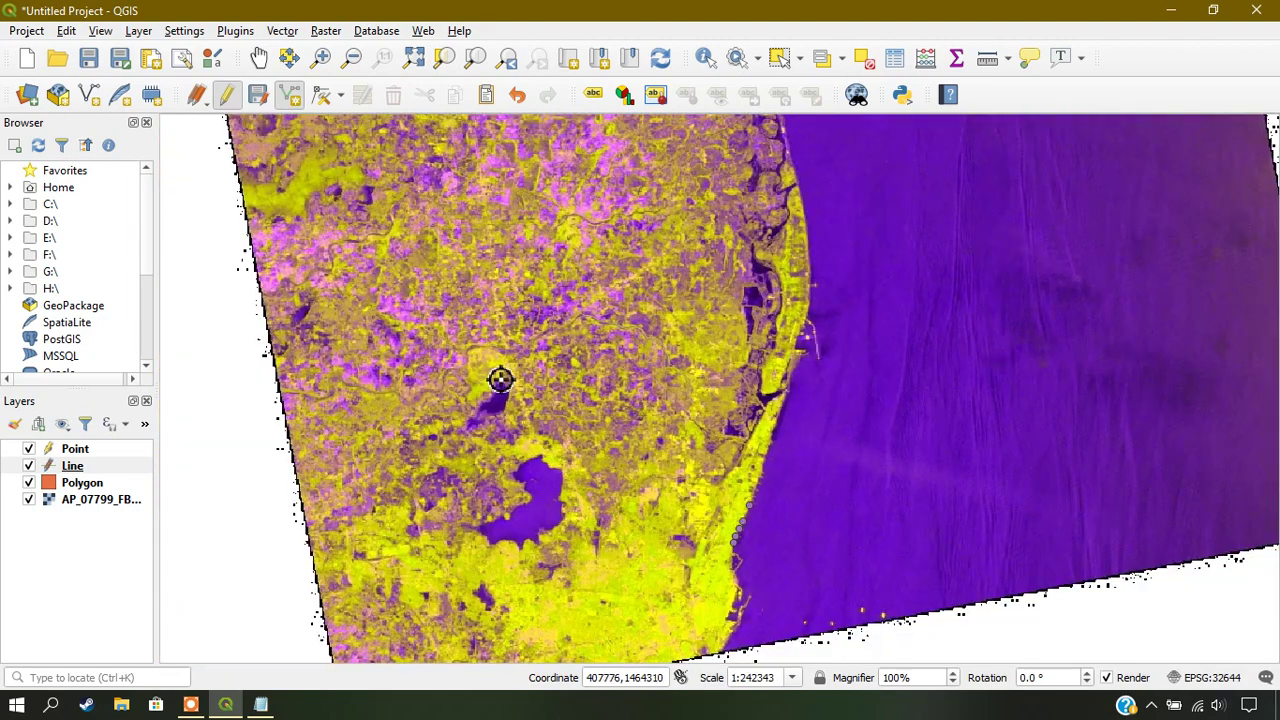
Step: Save the Line edits, then ready the Polygon layer for drawing, zoomed on the lake
click(256, 94)
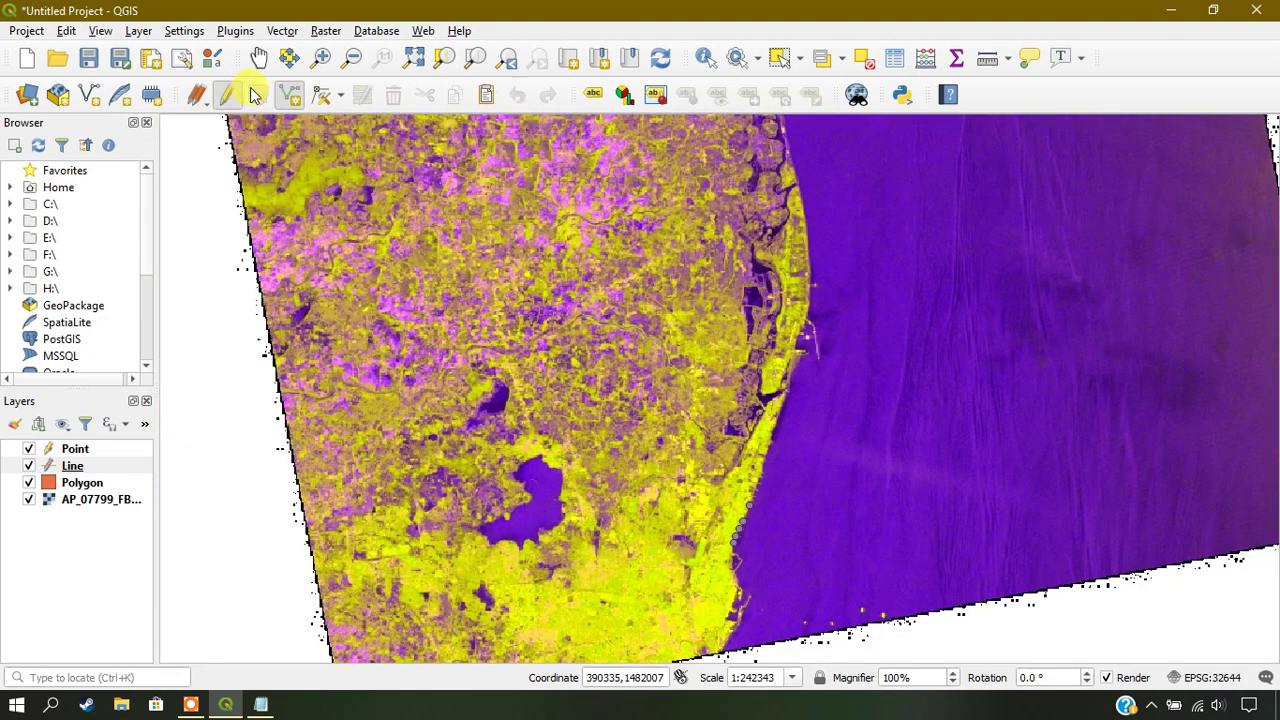
click(82, 483)
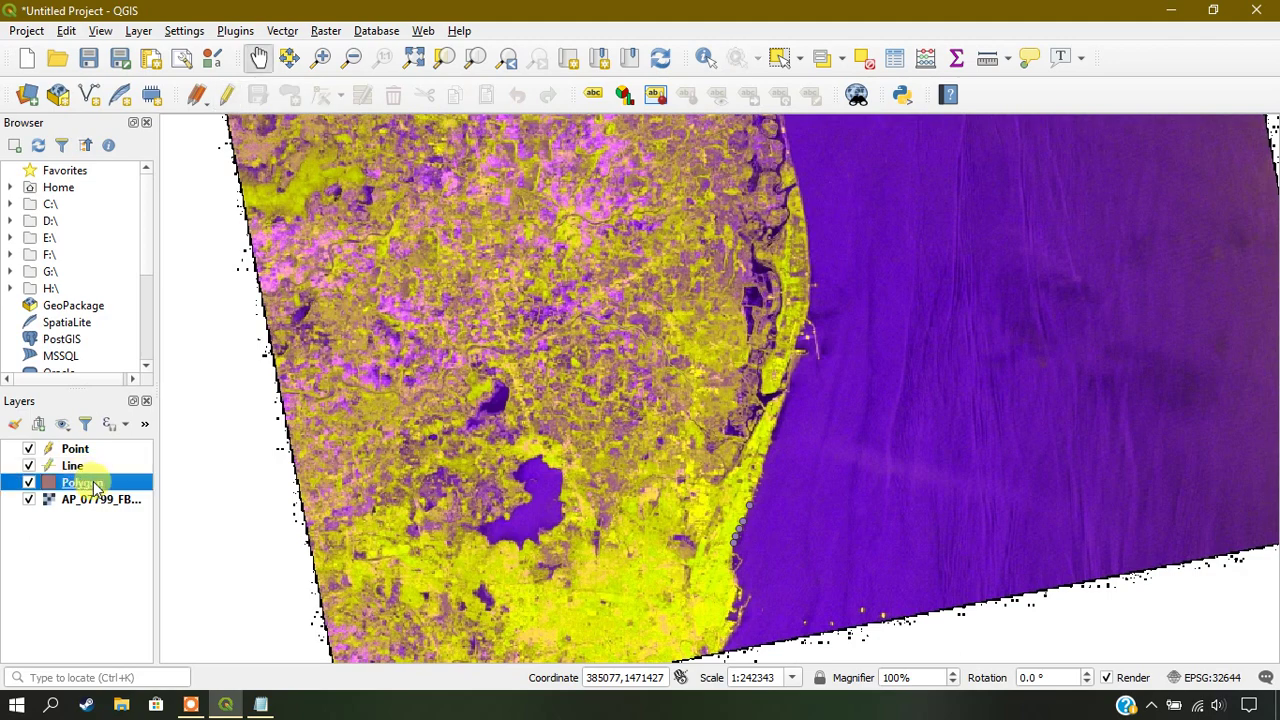
click(229, 95)
click(289, 94)
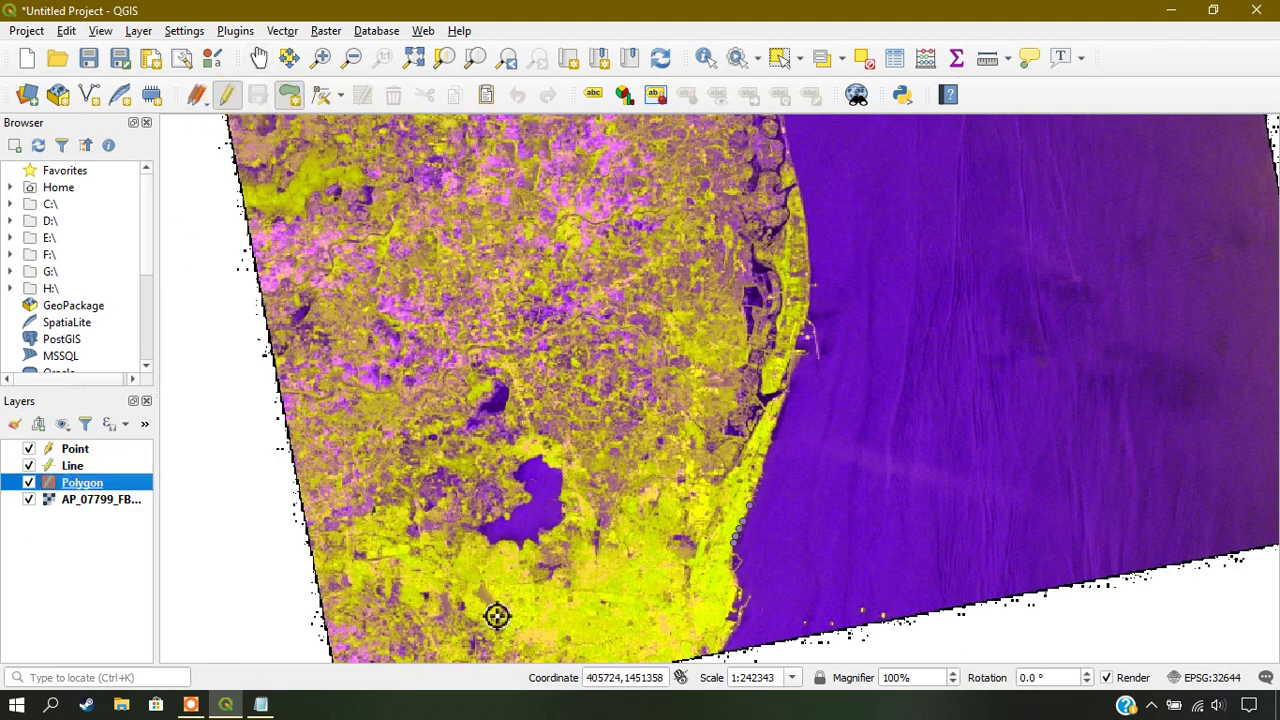
scroll(562, 612, up, 1)
scroll(380, 455, up, 1)
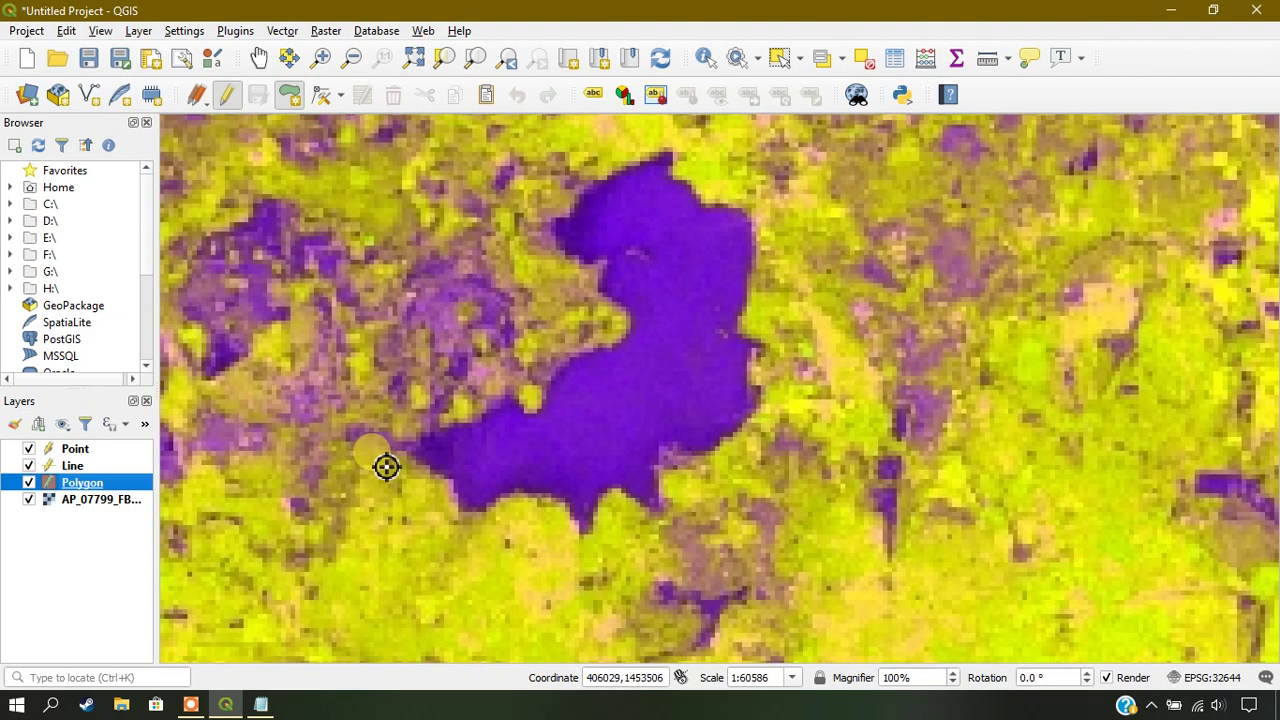
Step: Outline the lake's west and inner shore to its northern tip, removing misplaced vertices
click(420, 432)
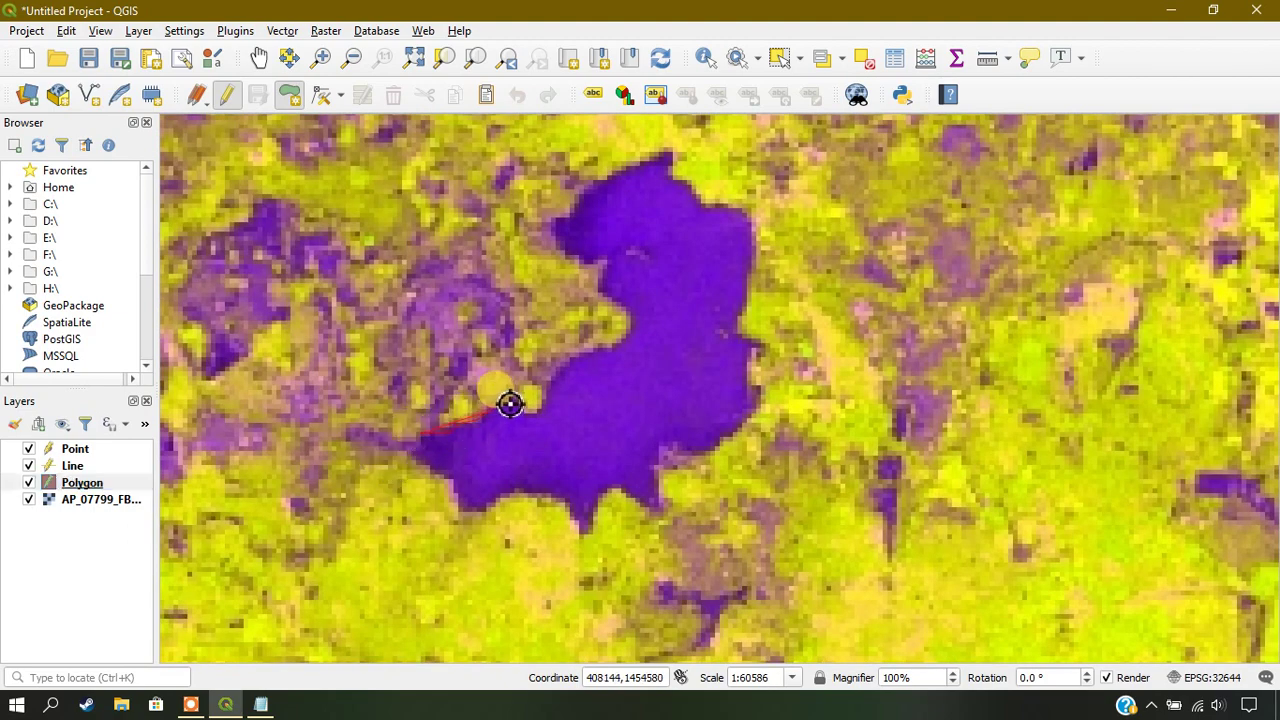
click(486, 413)
click(512, 406)
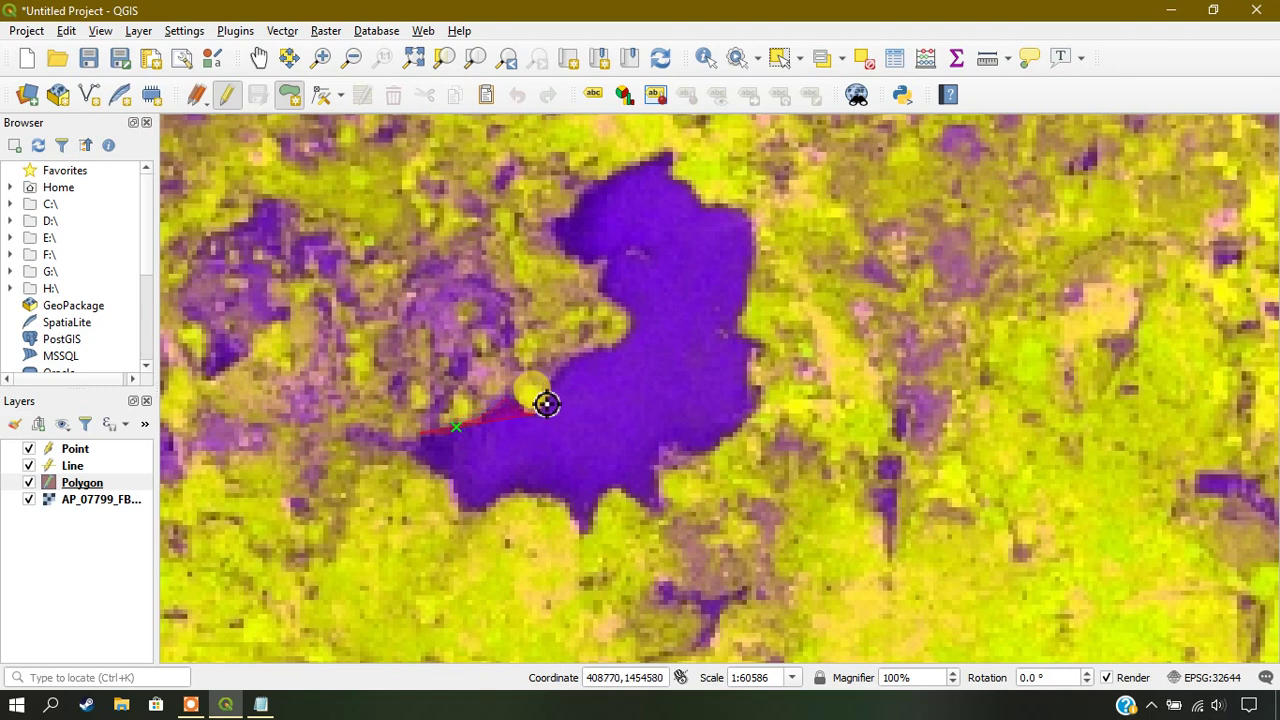
key(BackSpace)
key(BackSpace)
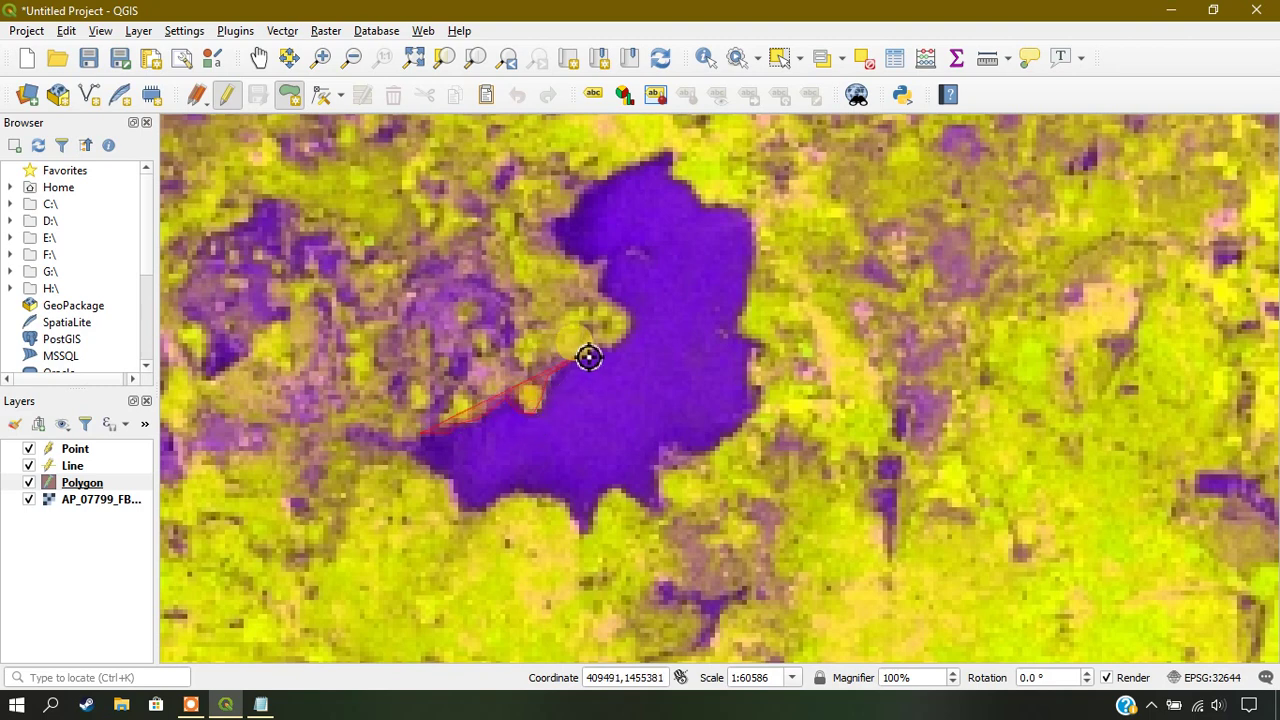
click(630, 316)
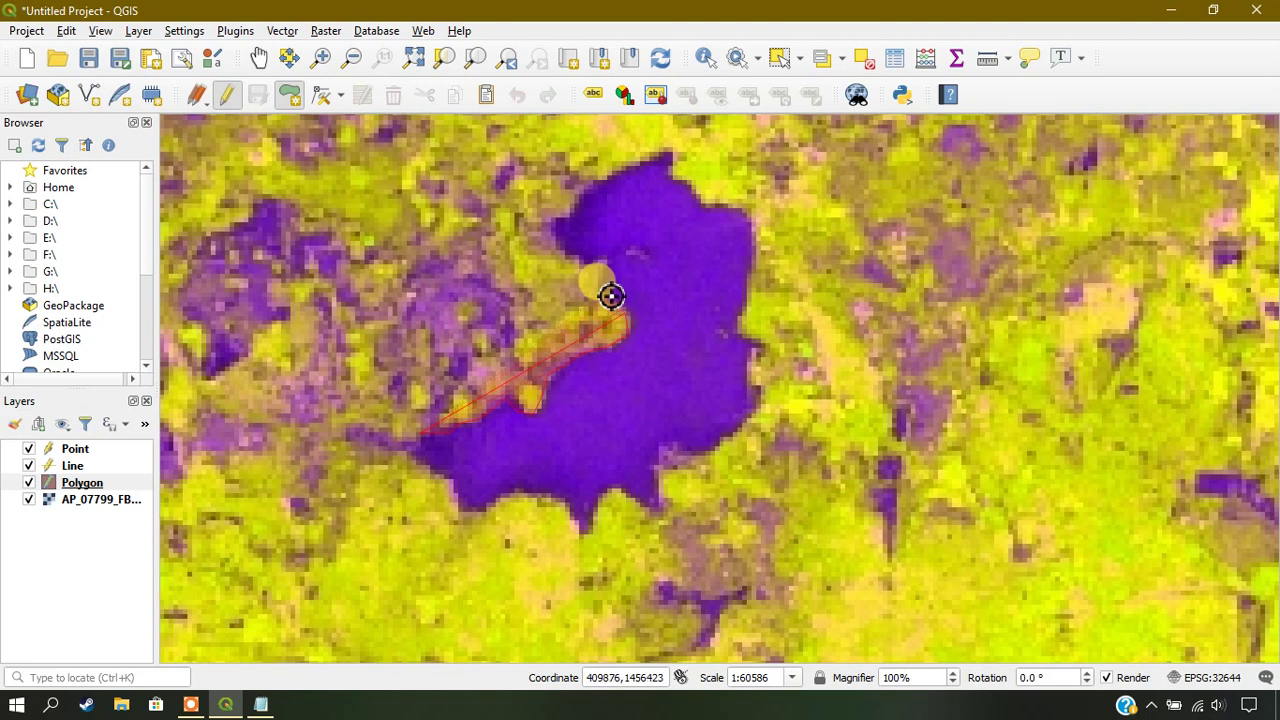
click(600, 263)
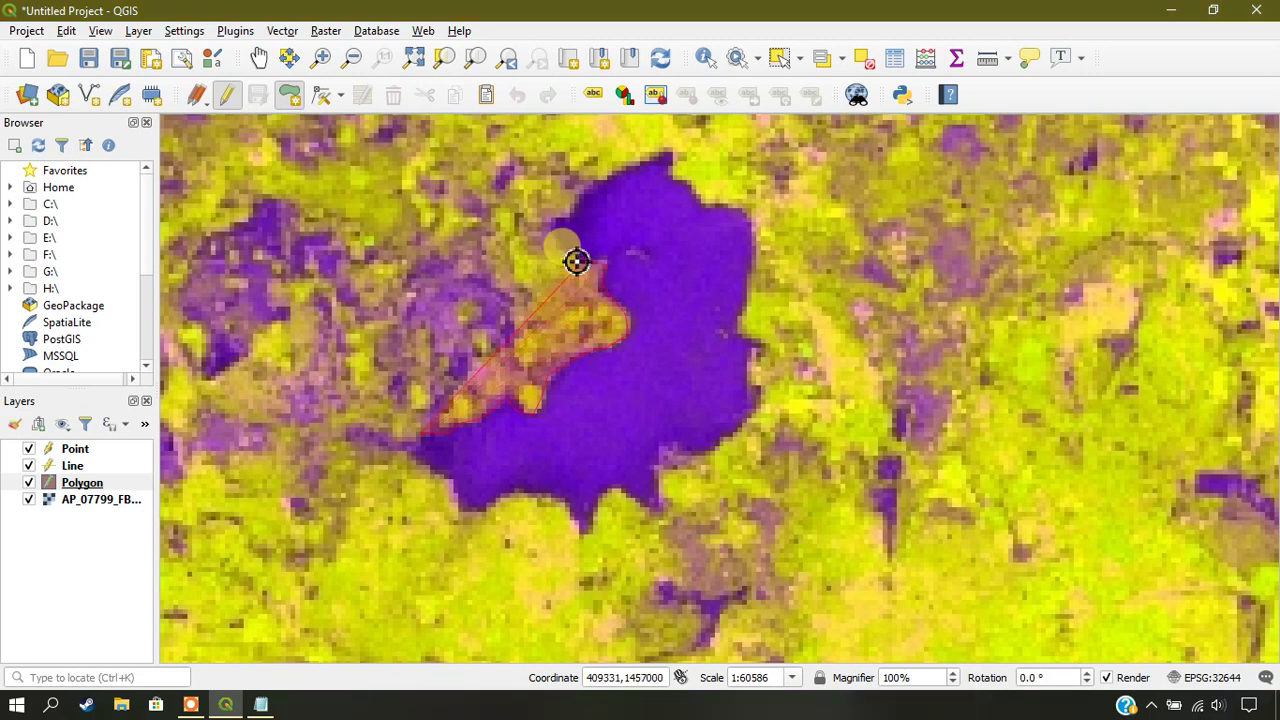
click(556, 238)
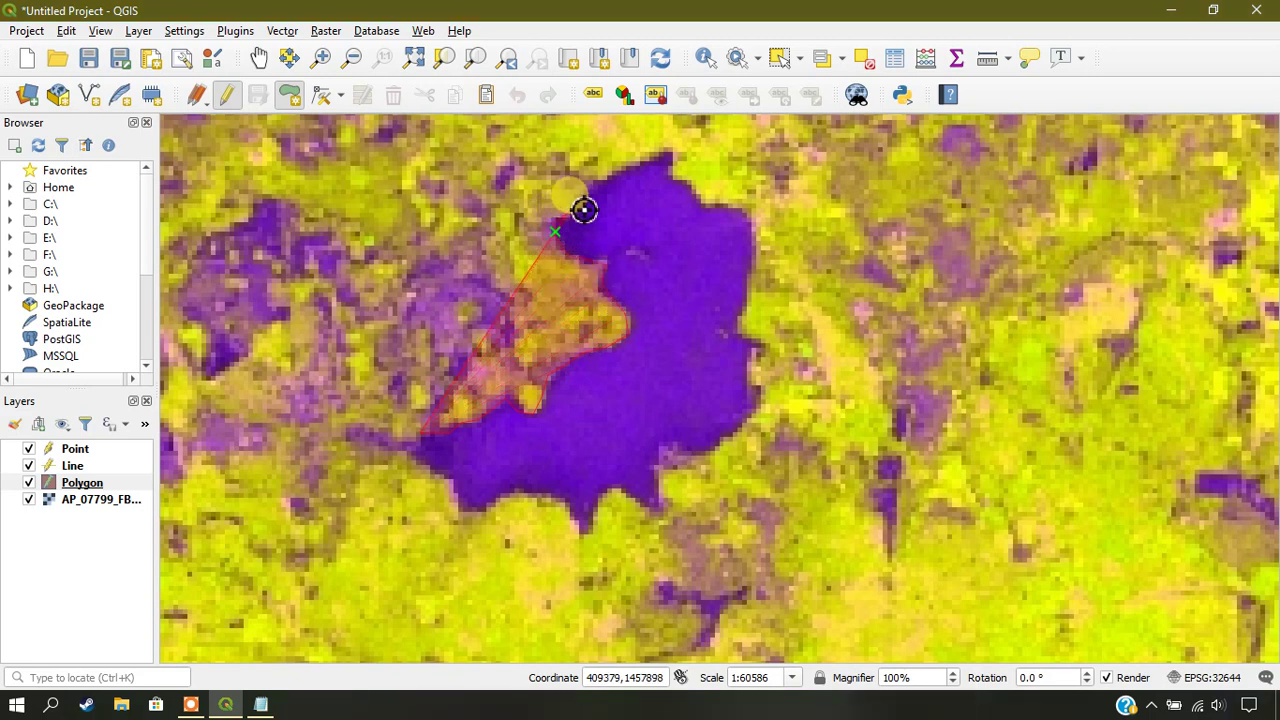
click(651, 163)
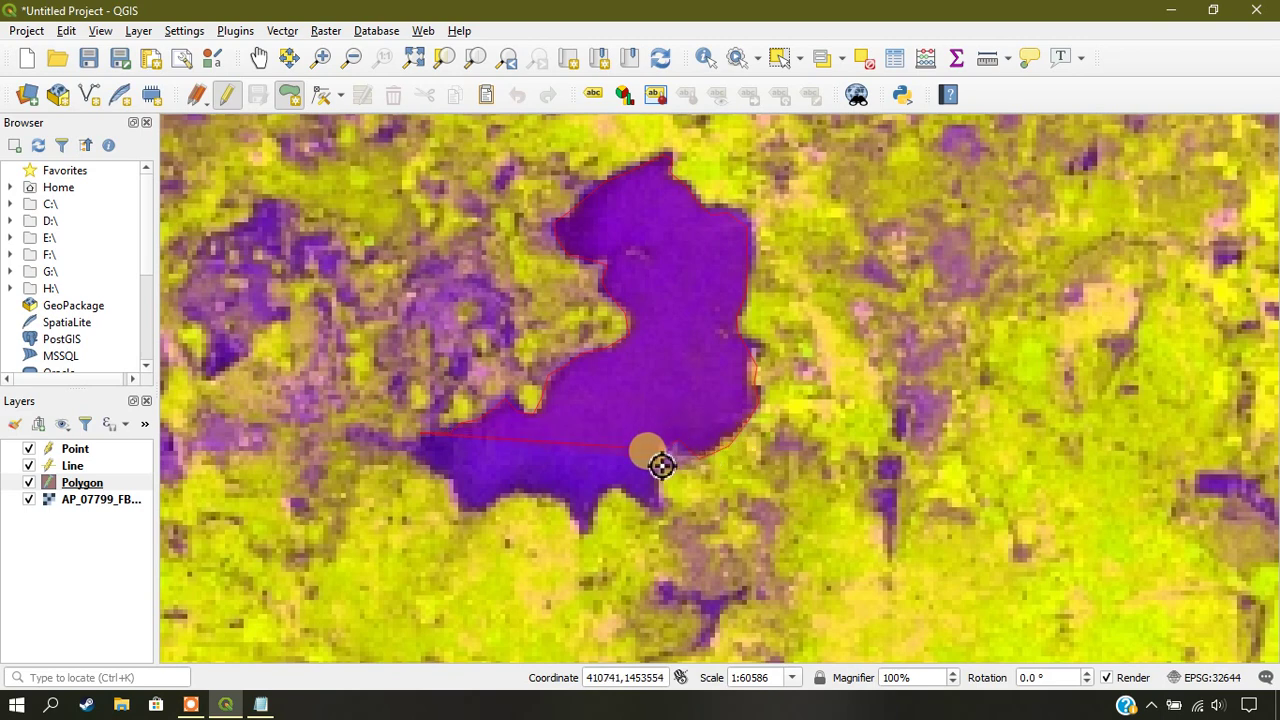
Step: Continue the outline down the eastern edge and around the southern lobe to the start
click(654, 504)
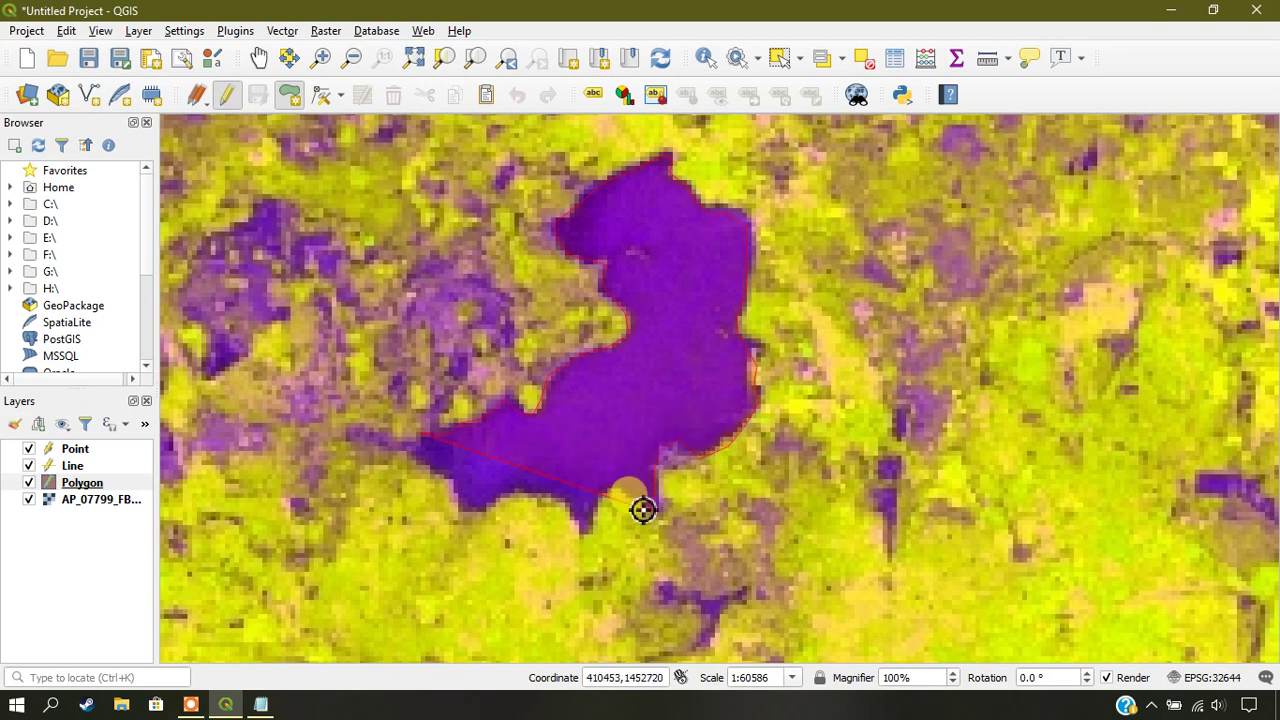
click(582, 526)
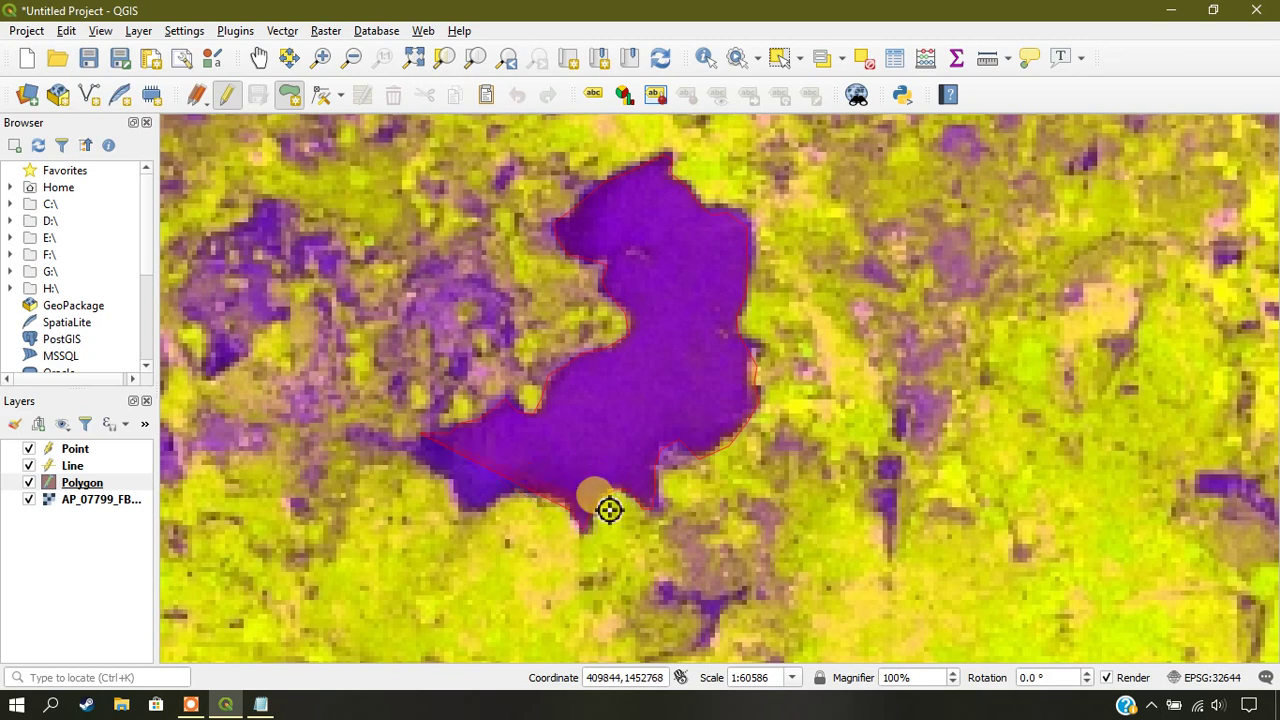
click(545, 499)
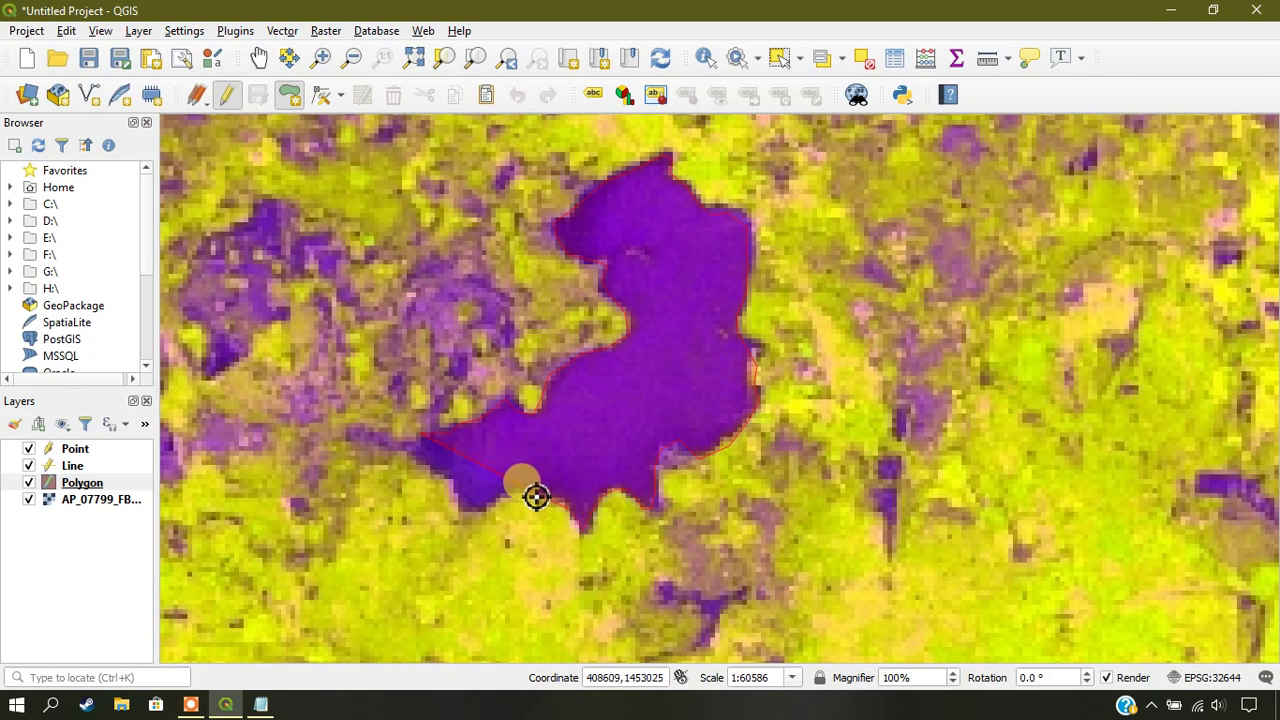
click(464, 505)
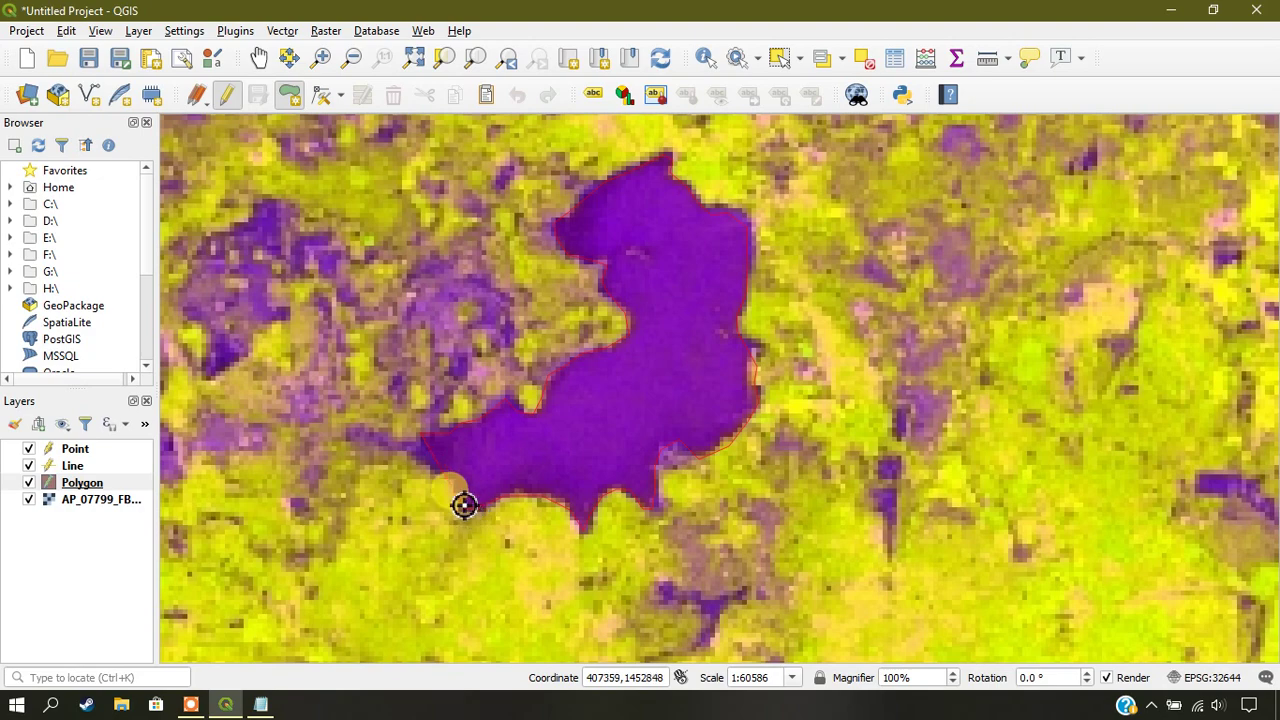
click(425, 469)
click(418, 453)
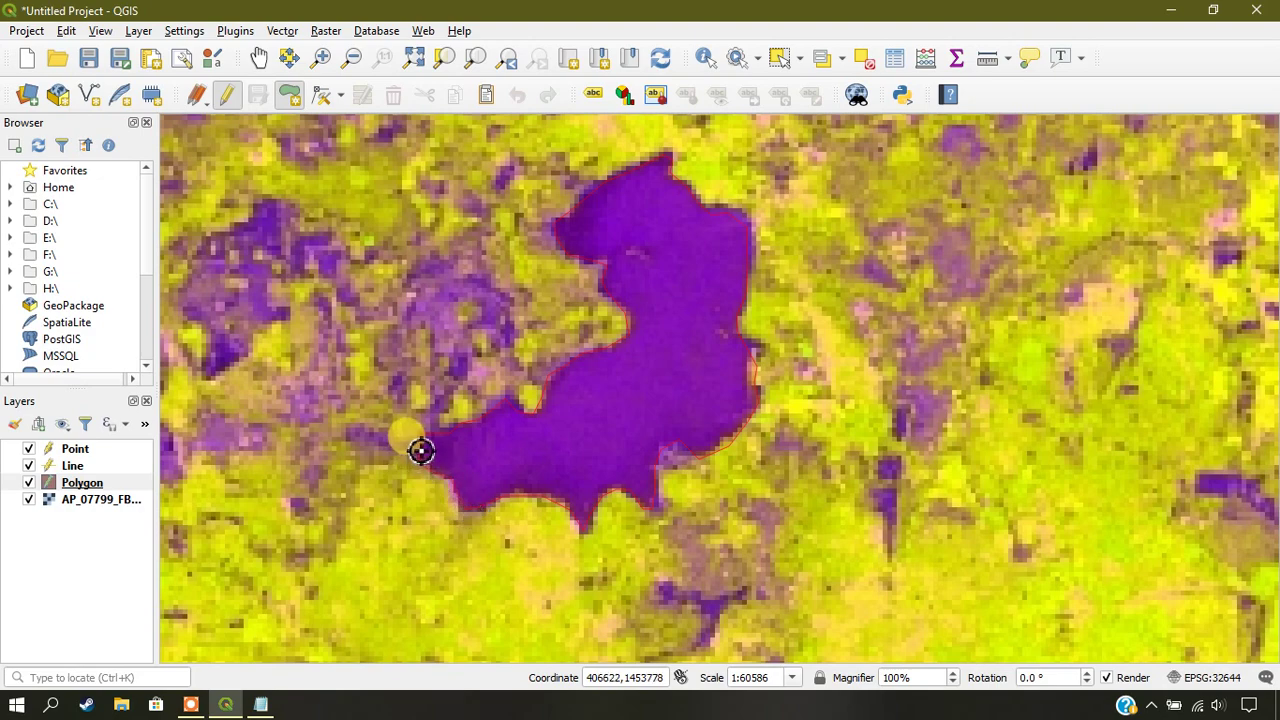
Step: Finish the lake polygon and confirm it with id 1
right_click(420, 450)
text(1)
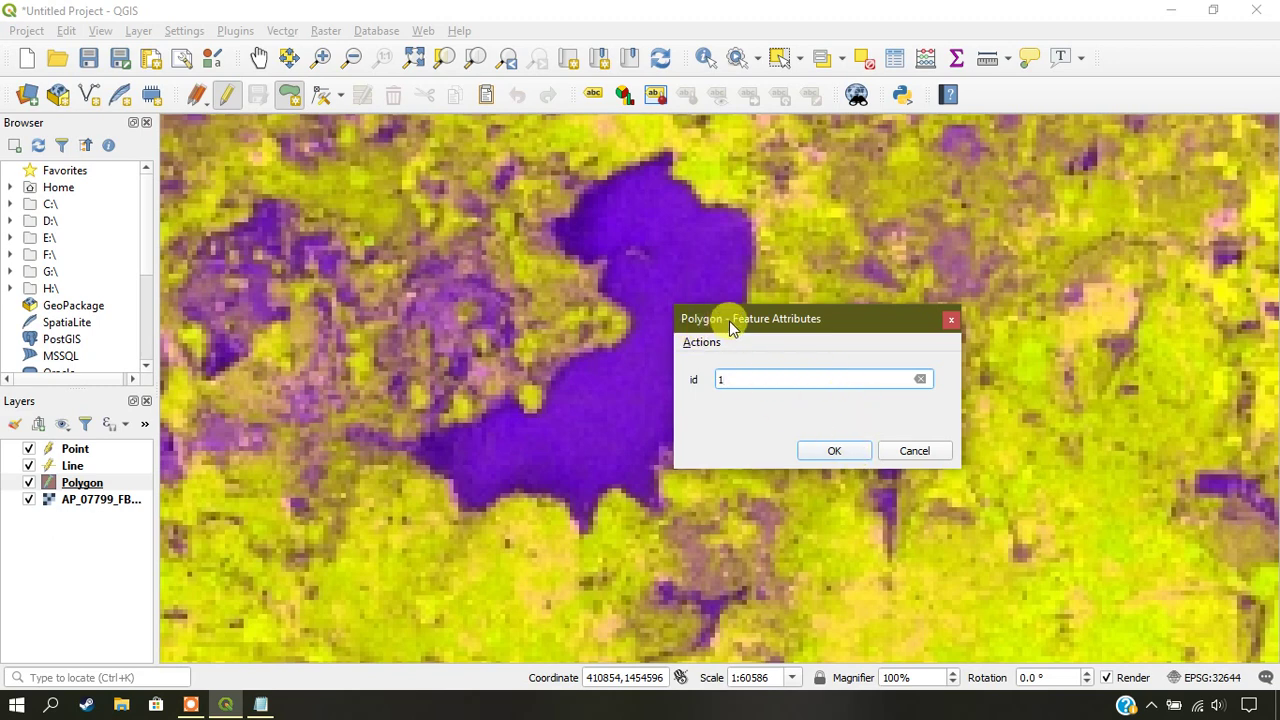
drag(729, 320, 632, 323)
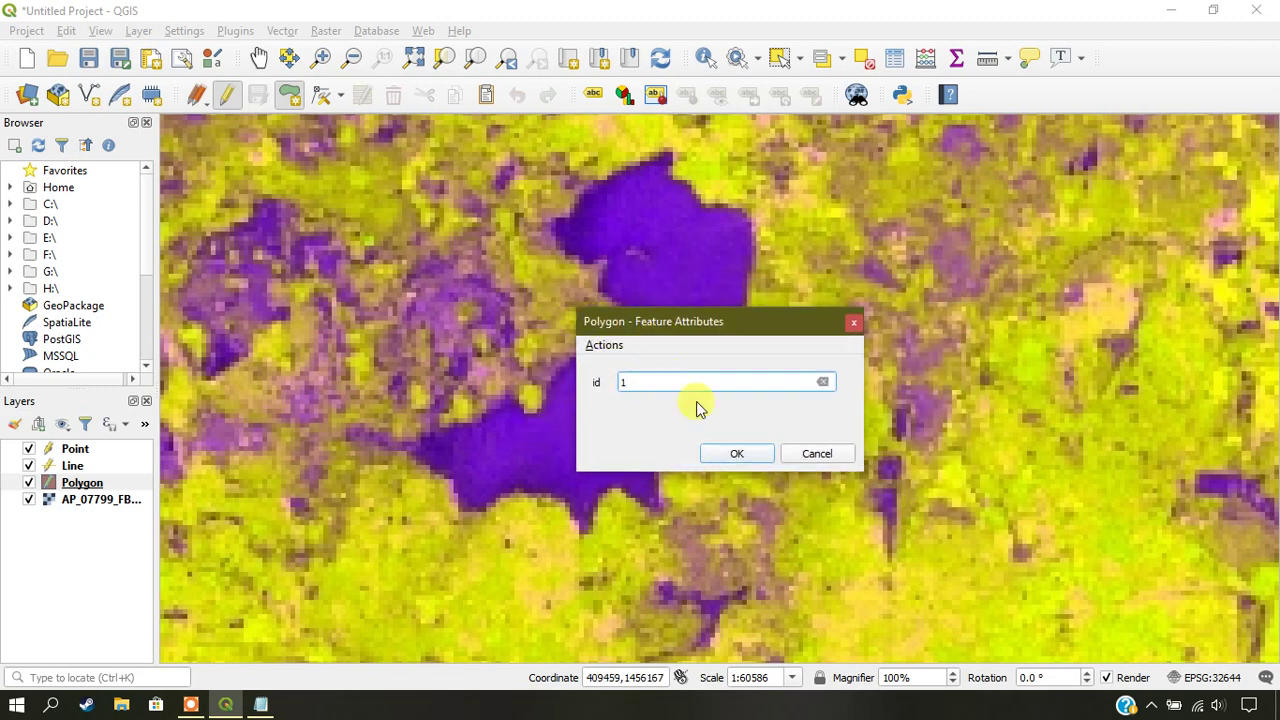
click(750, 460)
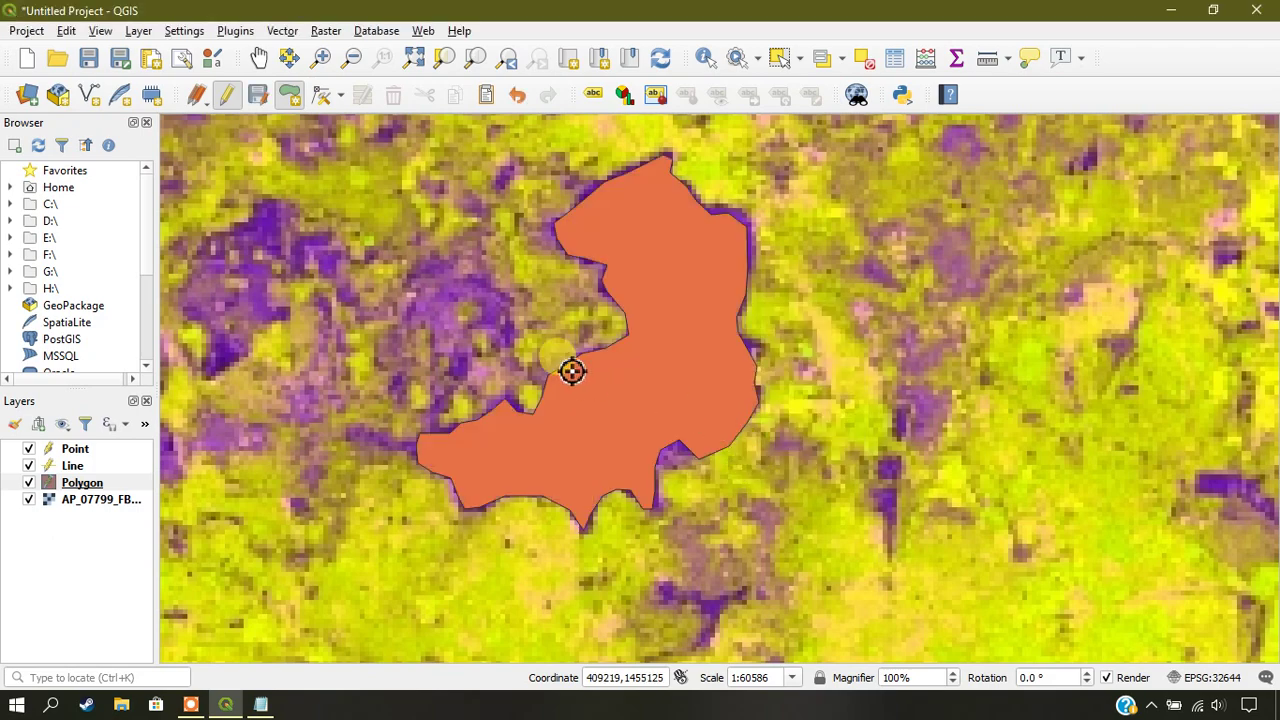
Step: Save the Polygon layer edits and hide the AP_07799 satellite image
scroll(571, 368, up, 3)
scroll(575, 371, down, 1)
scroll(576, 368, down, 2)
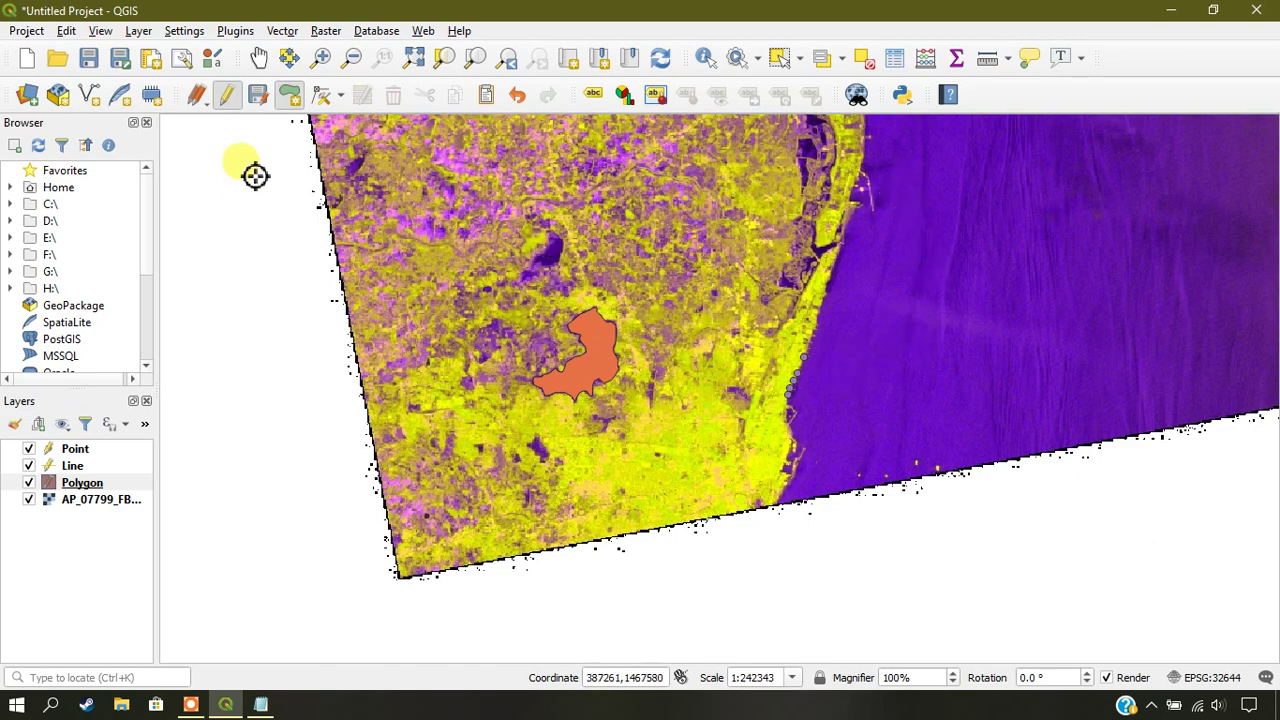
click(252, 100)
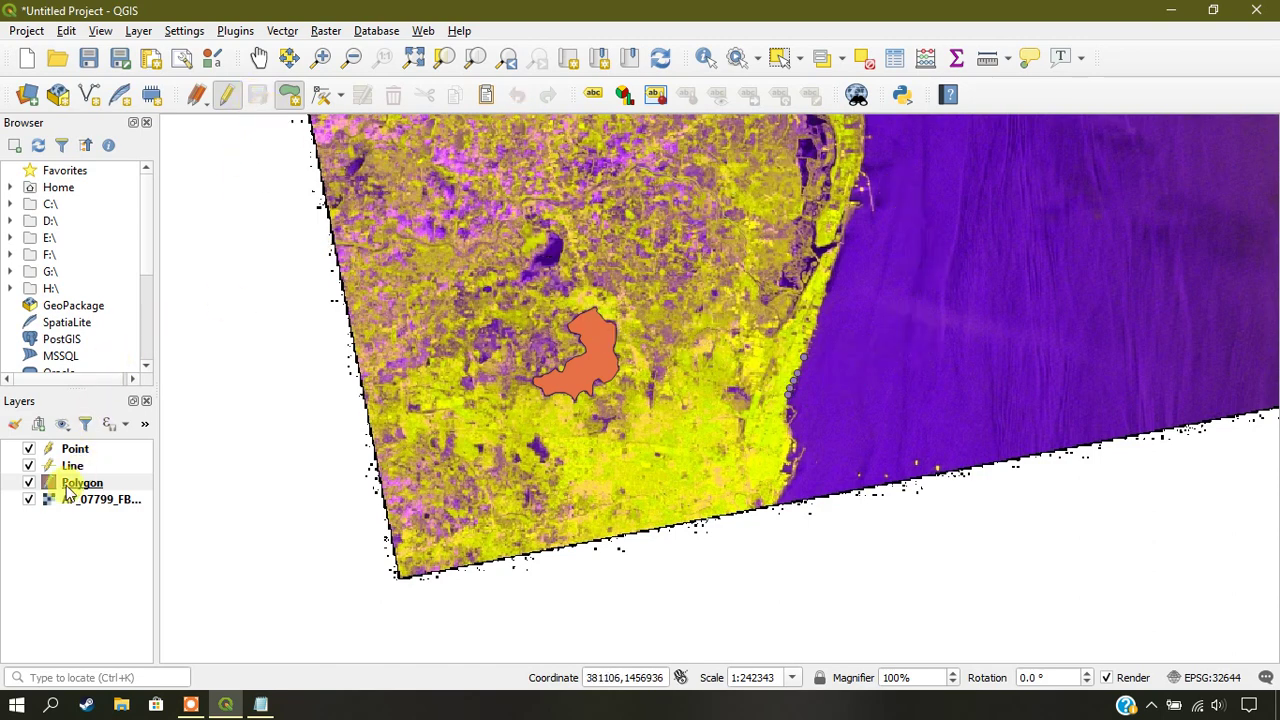
click(29, 499)
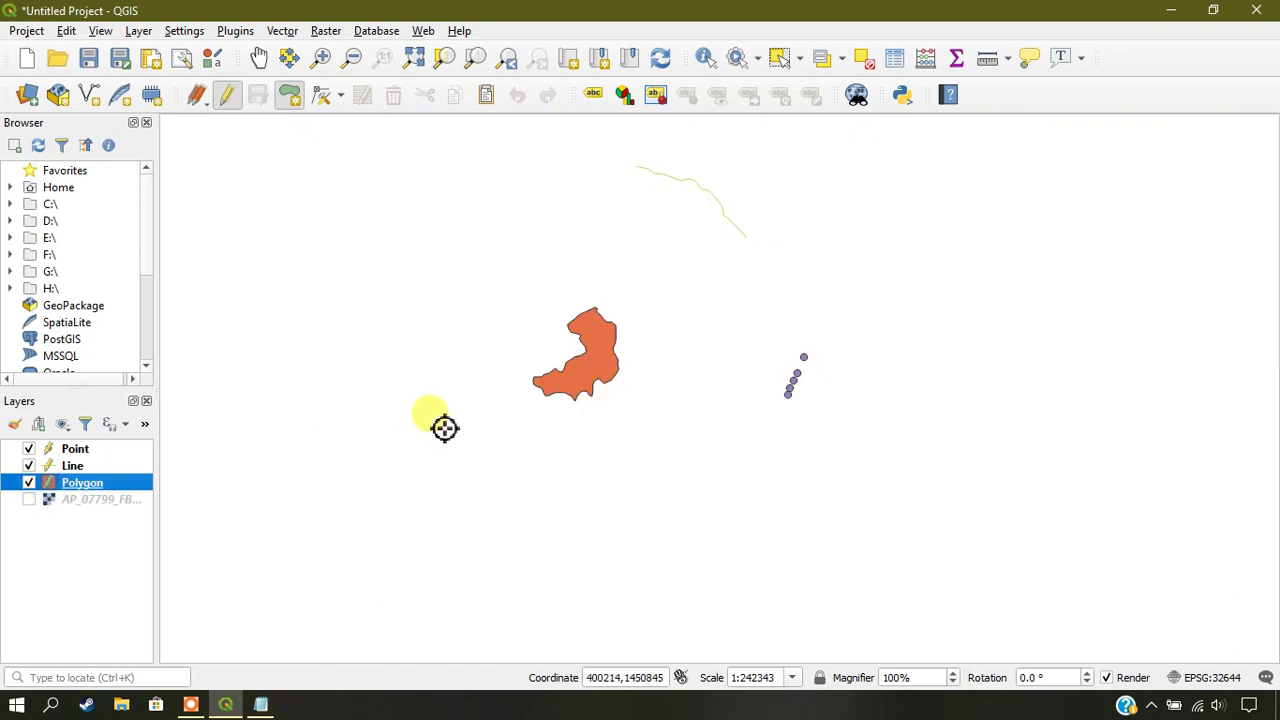